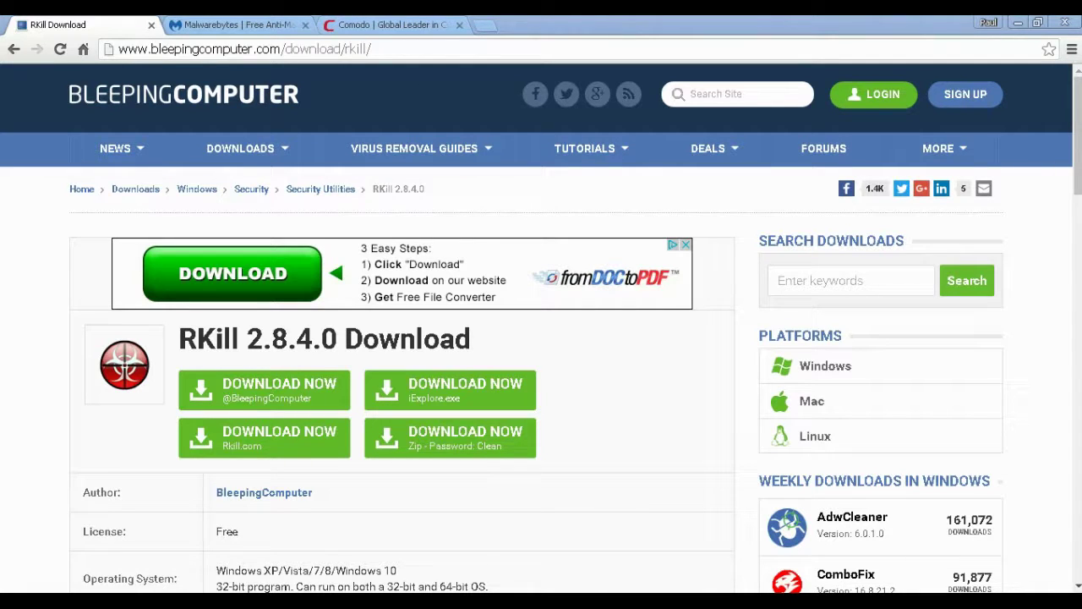
key(super)
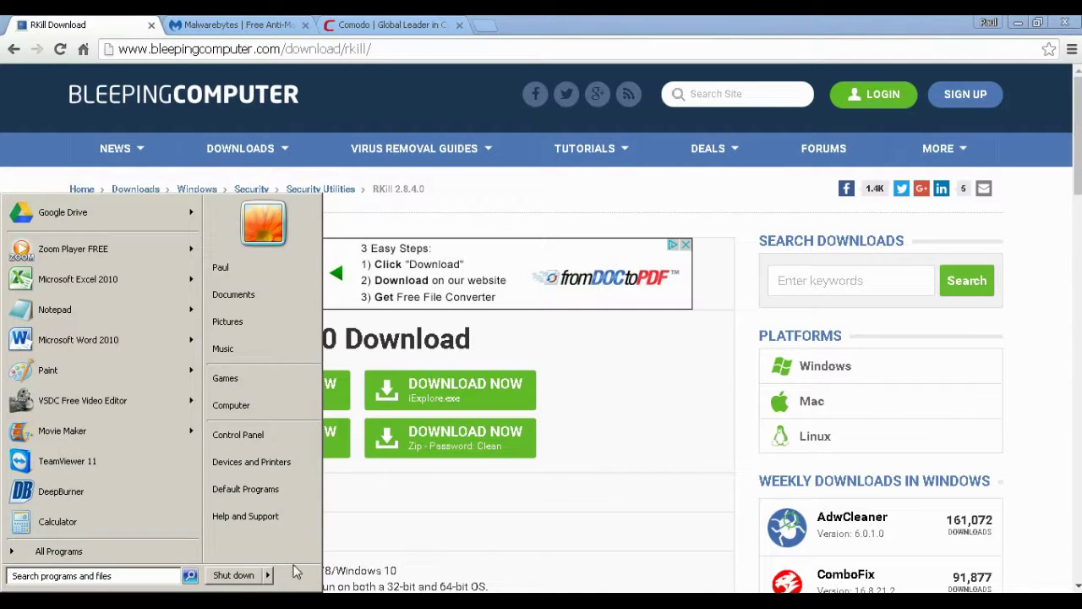
click(268, 577)
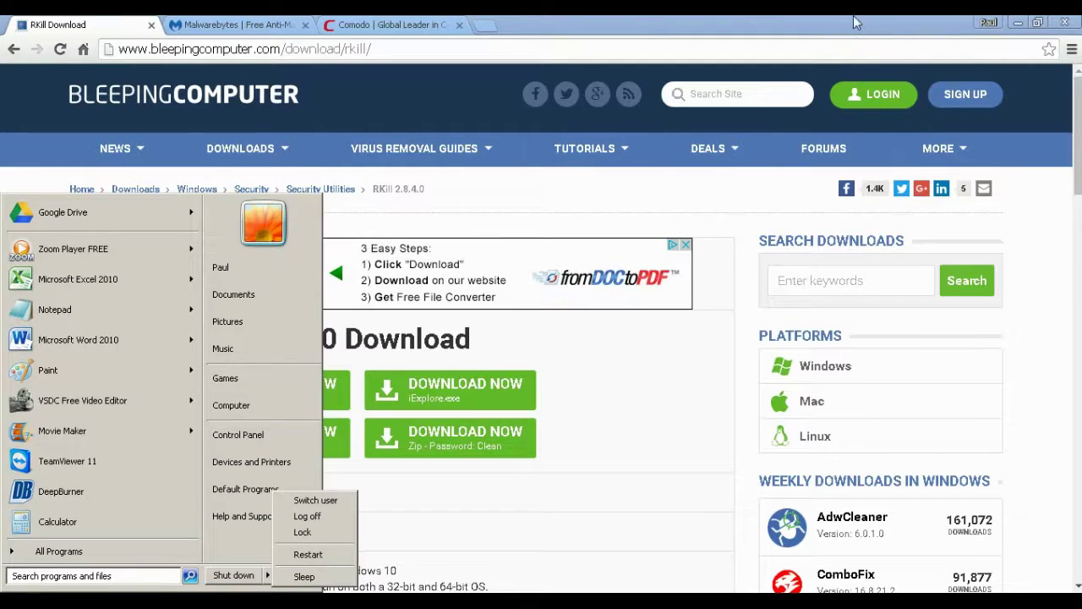
click(757, 22)
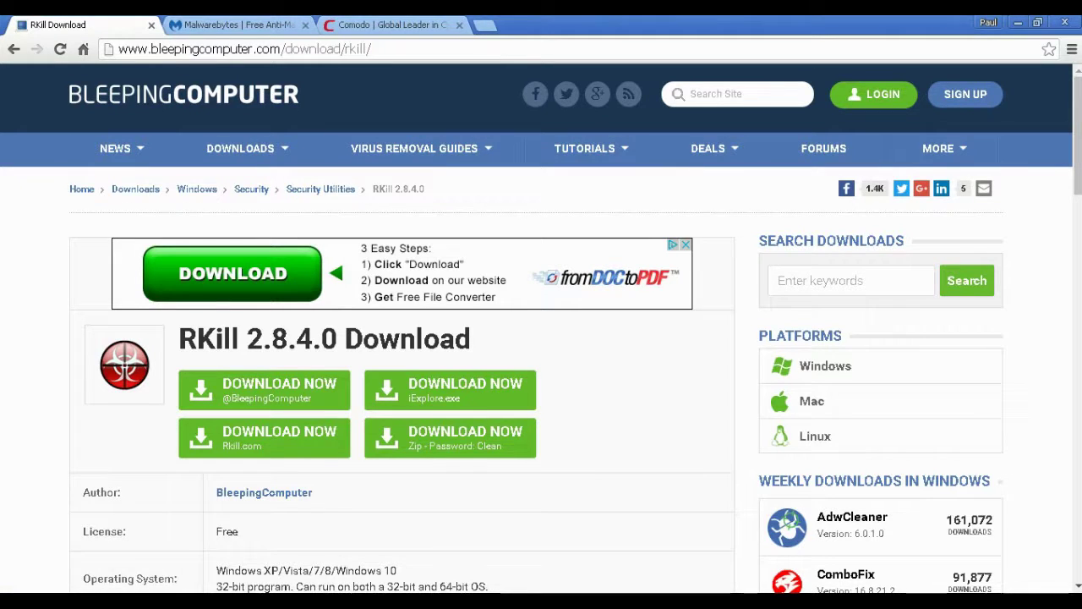
key(super)
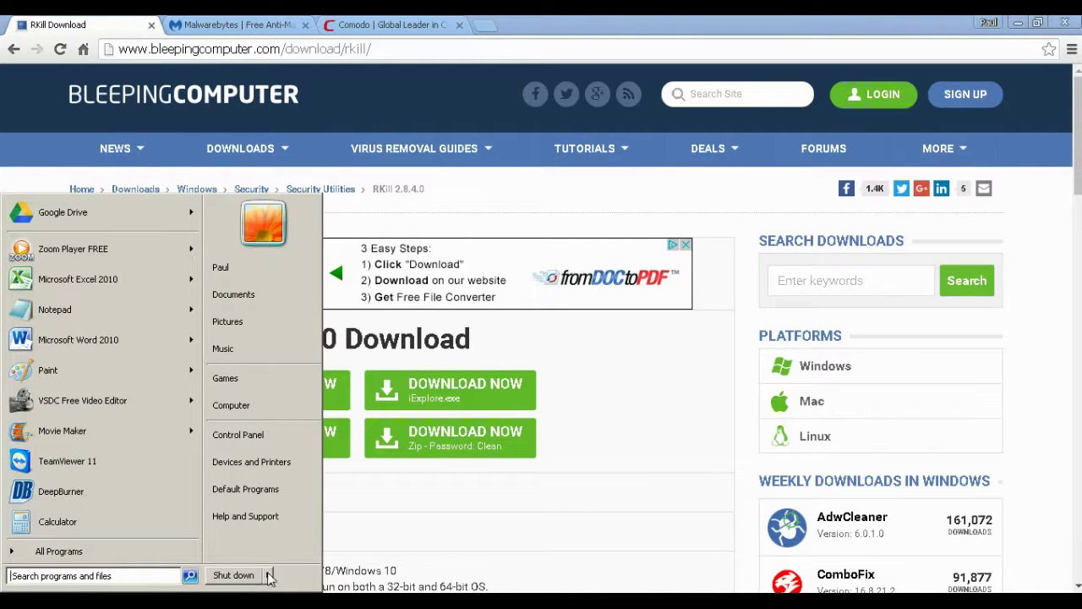
mouse_move(271, 575)
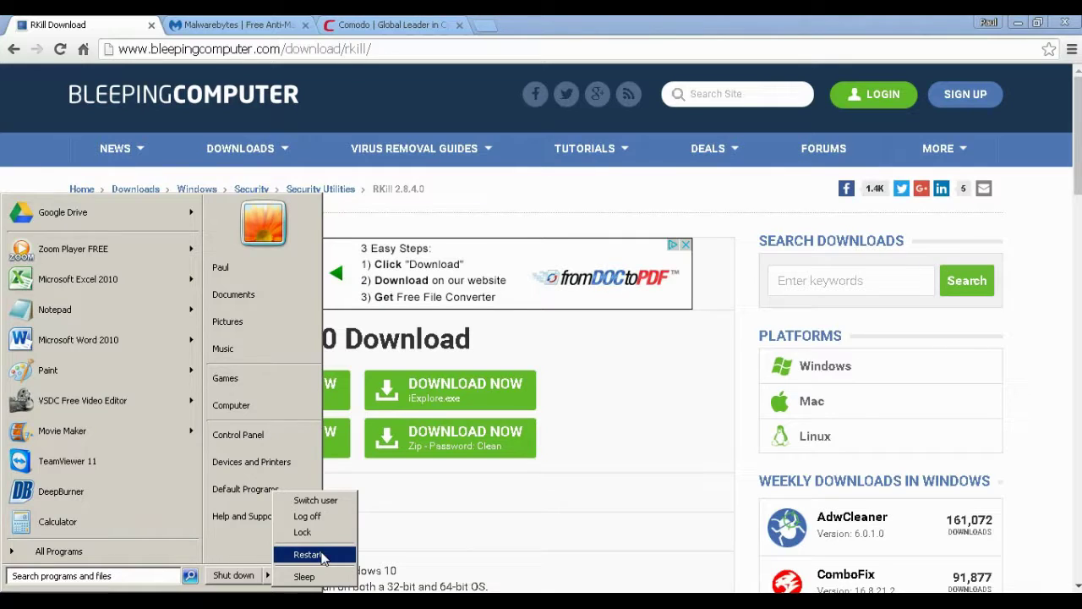
click(647, 23)
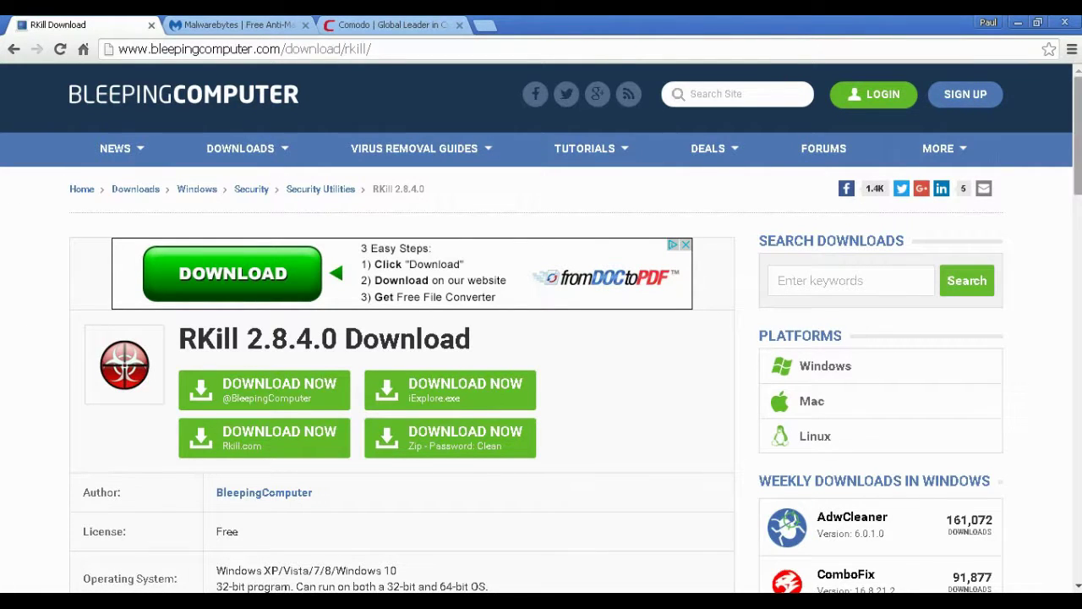
drag(1076, 185, 474, 203)
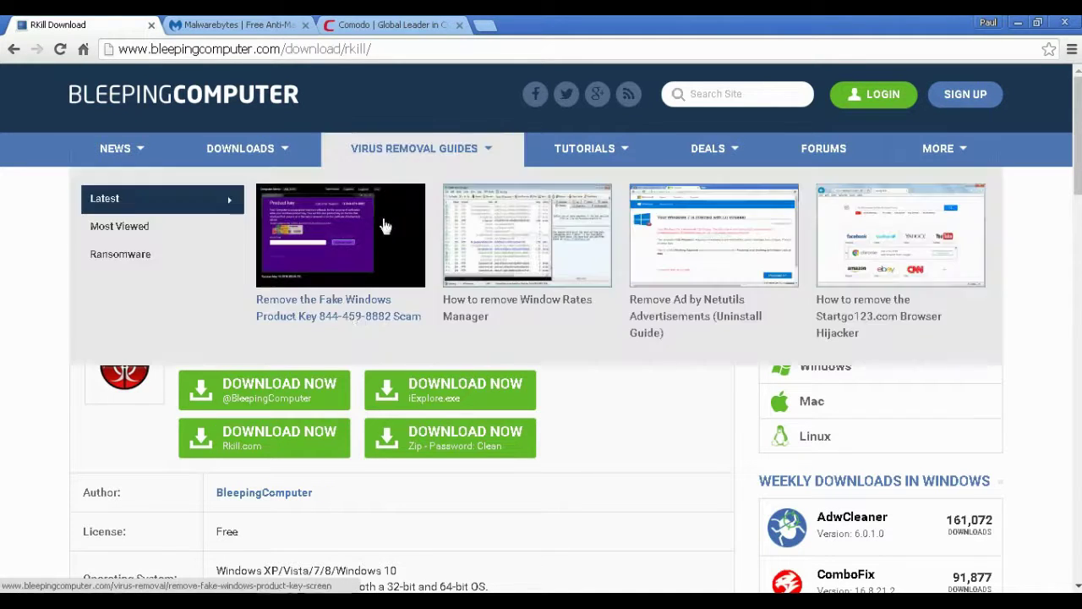
click(244, 51)
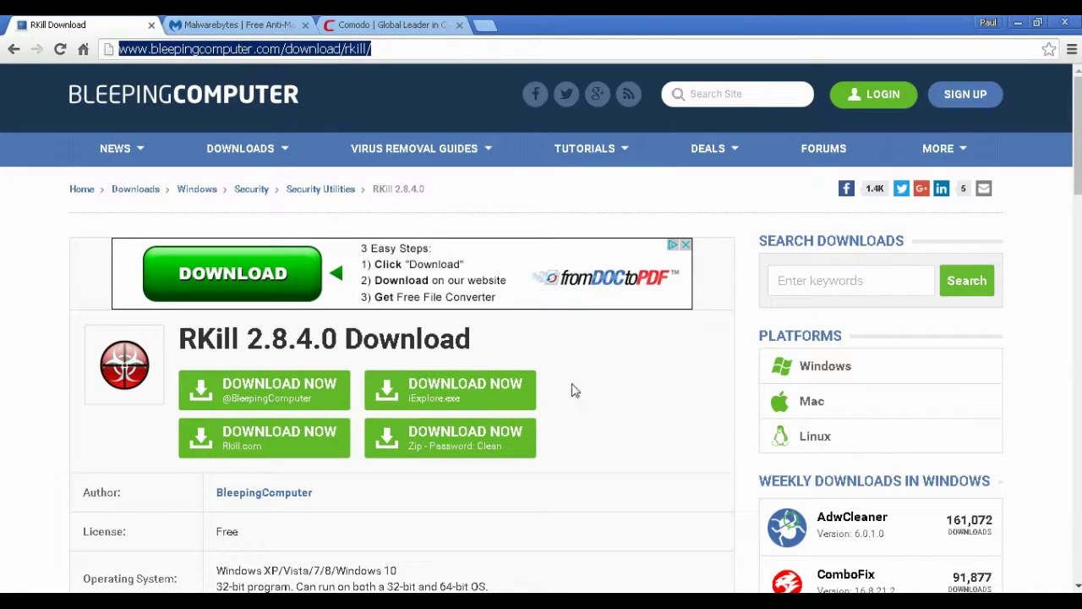
click(613, 405)
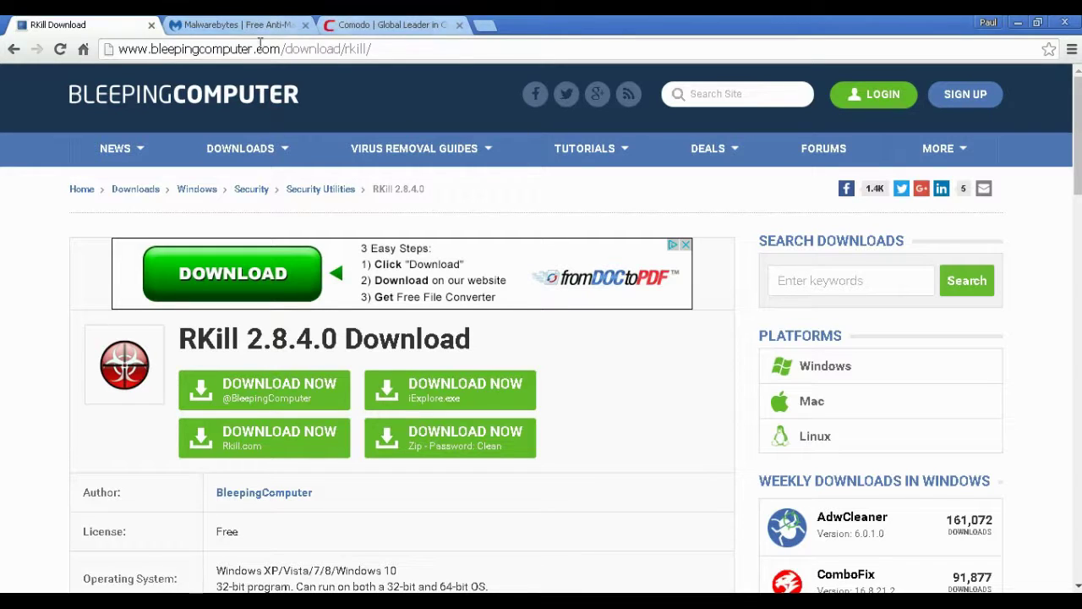
click(218, 53)
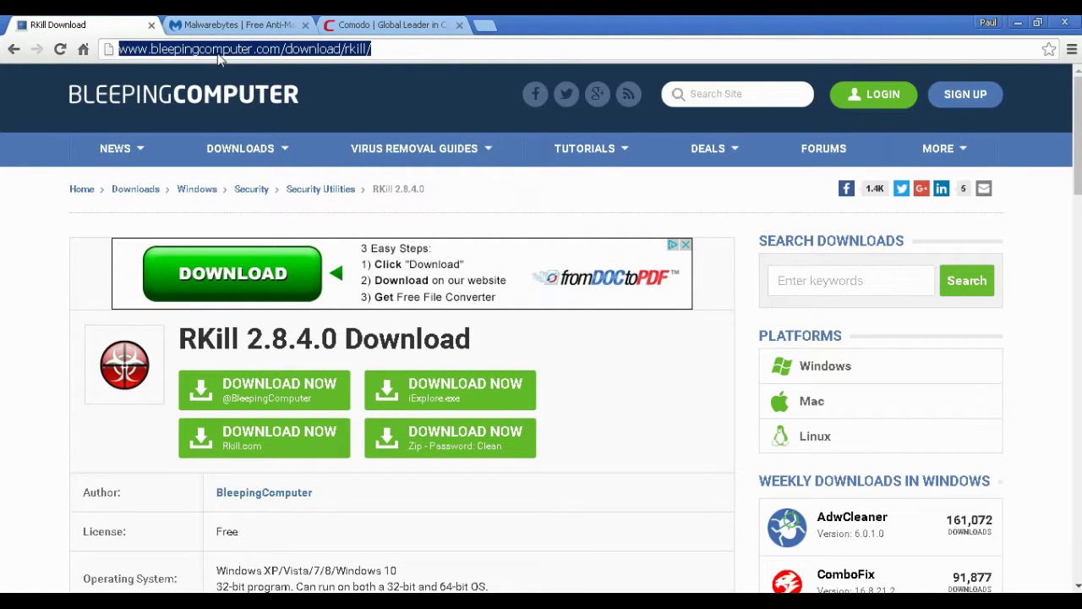
click(404, 51)
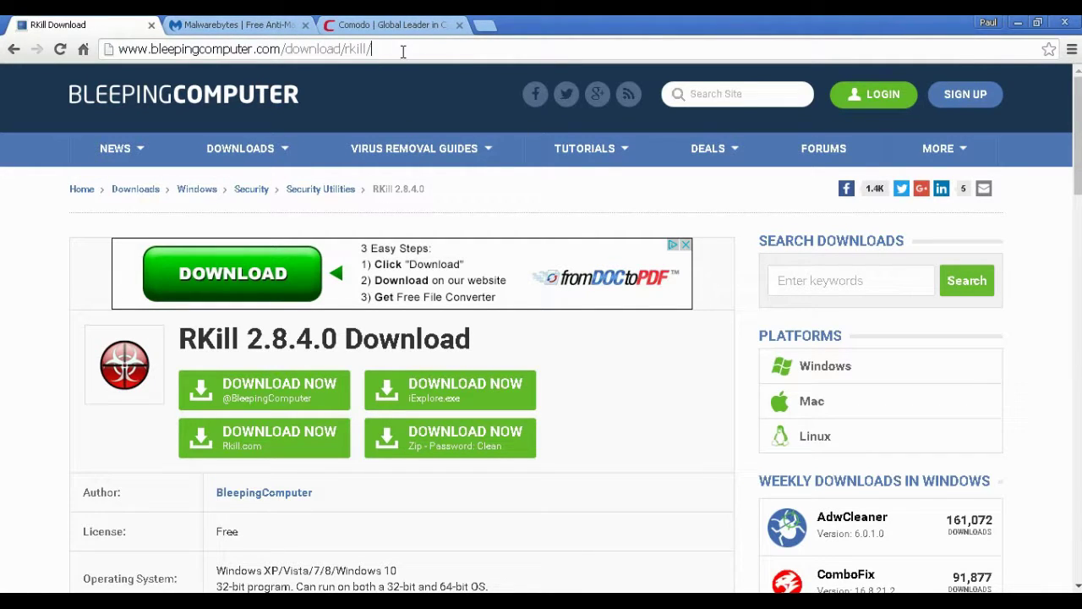
- Download the iExplore.exe version of RKill from BleepingComputer and keep the file despite the browser's warning
click(478, 392)
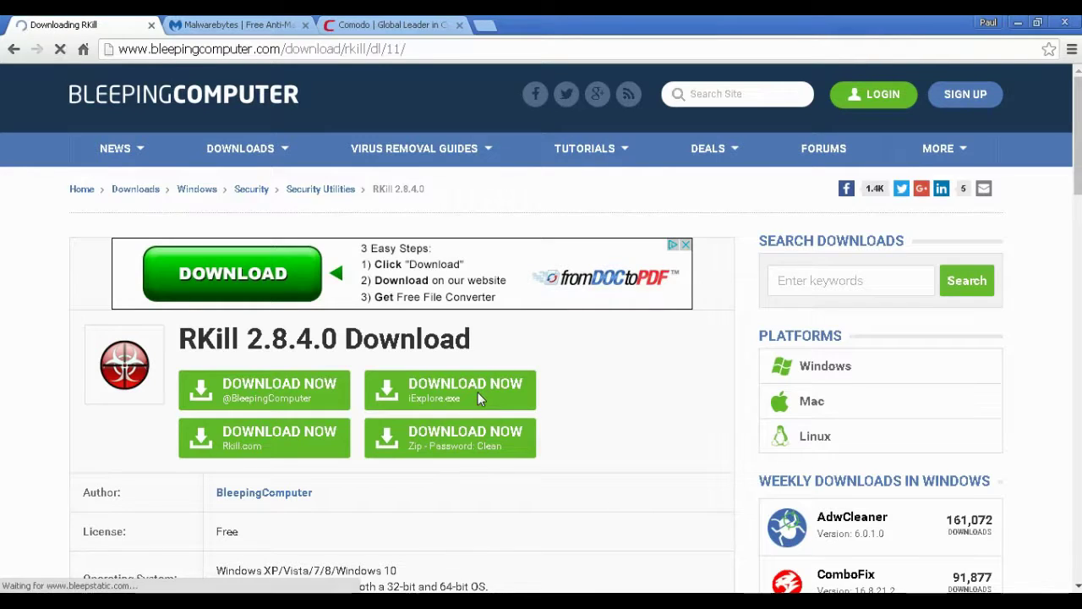
scroll(488, 354, down, 3)
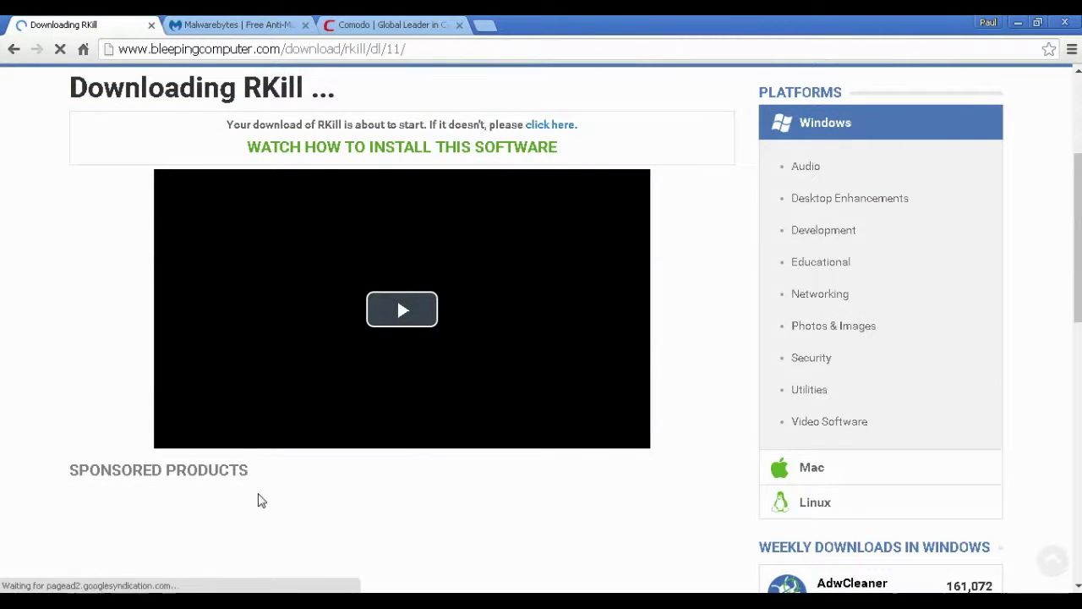
scroll(493, 323, up, 3)
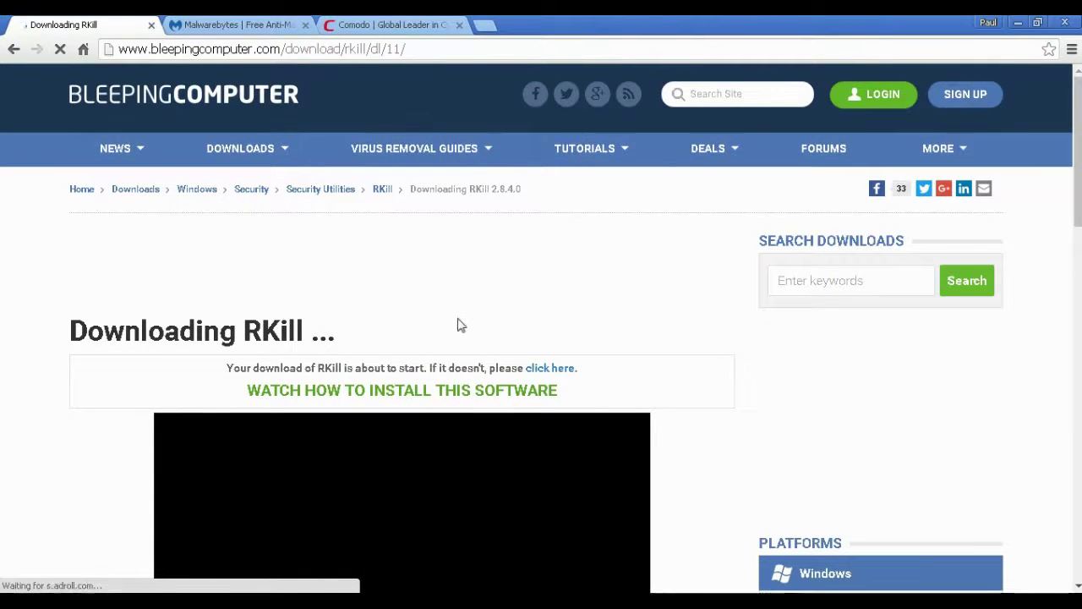
scroll(596, 363, down, 3)
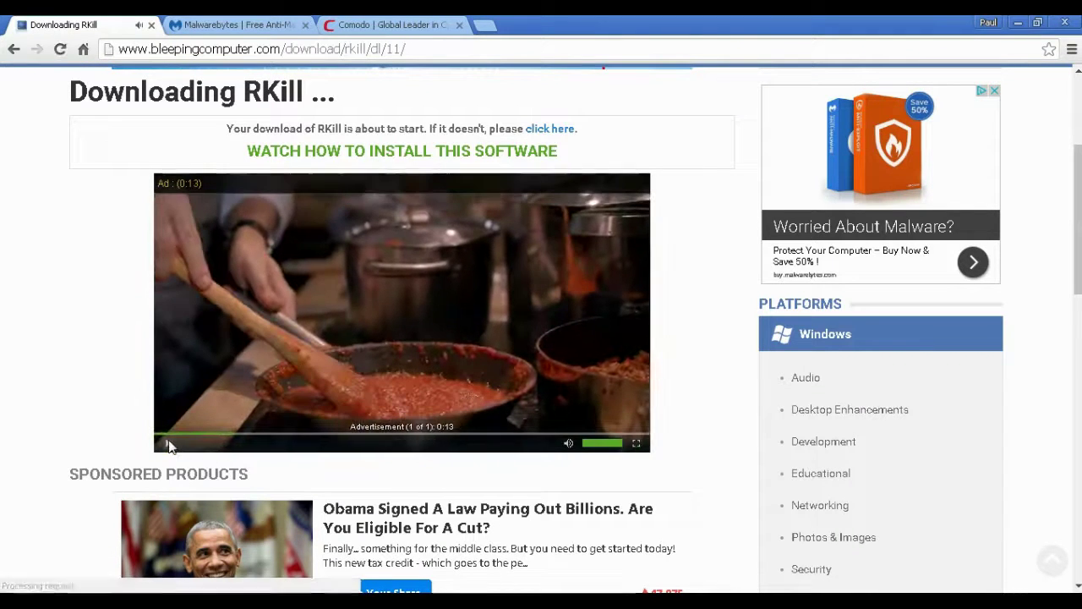
scroll(670, 271, up, 2)
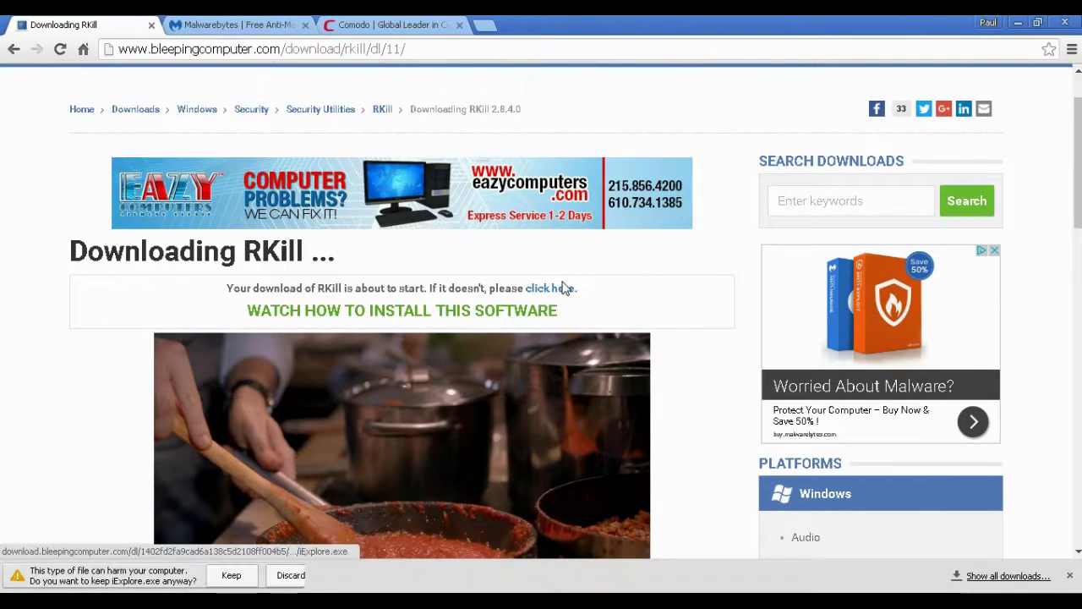
click(226, 581)
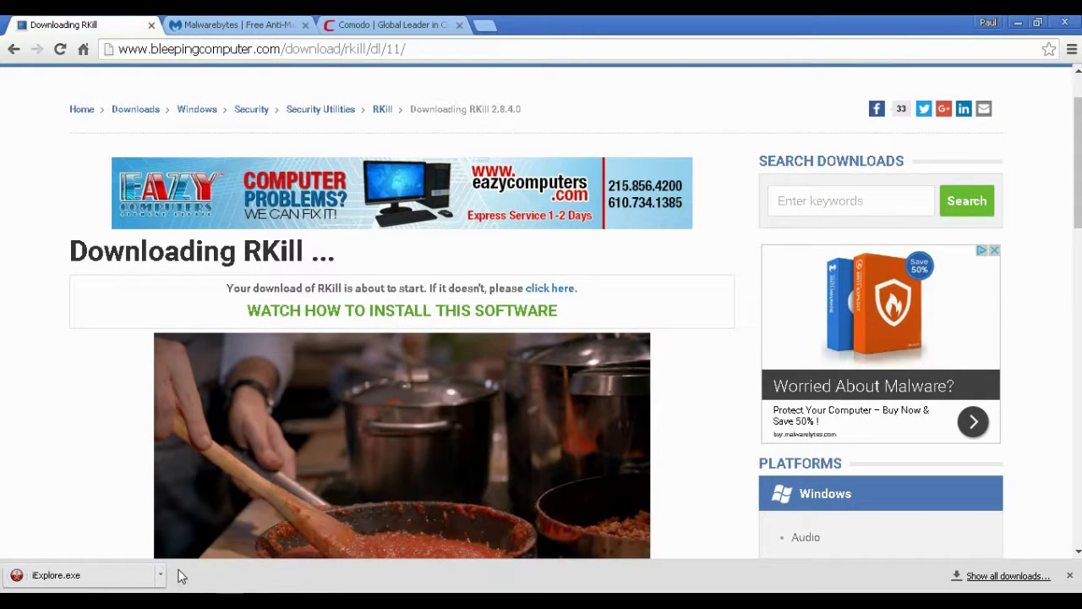
- Show the downloaded iExplore.exe in its folder, move it onto the desktop and close the Downloads window
right_click(112, 577)
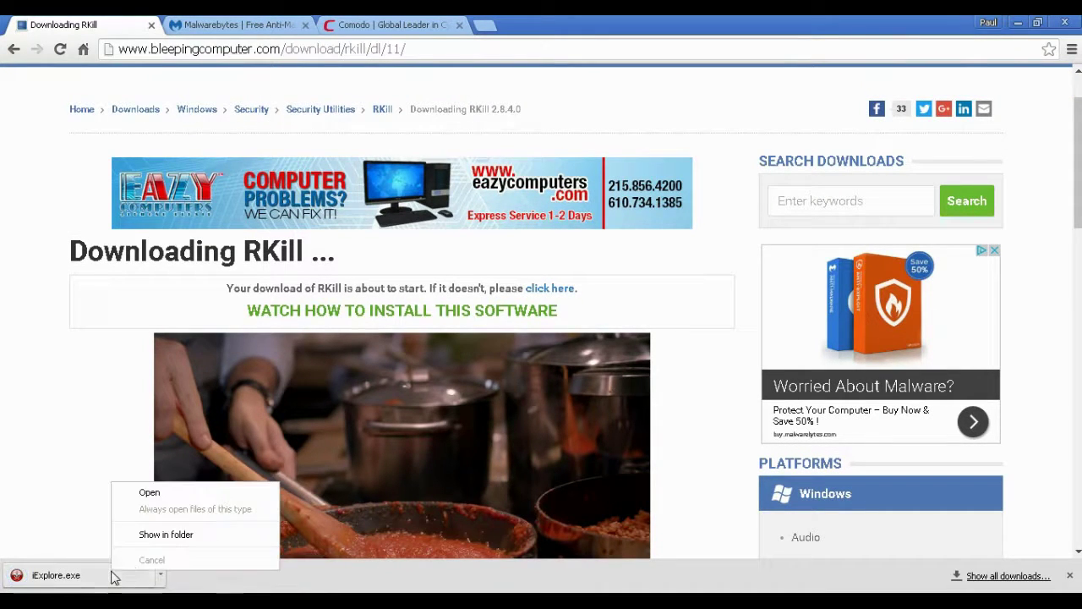
click(176, 542)
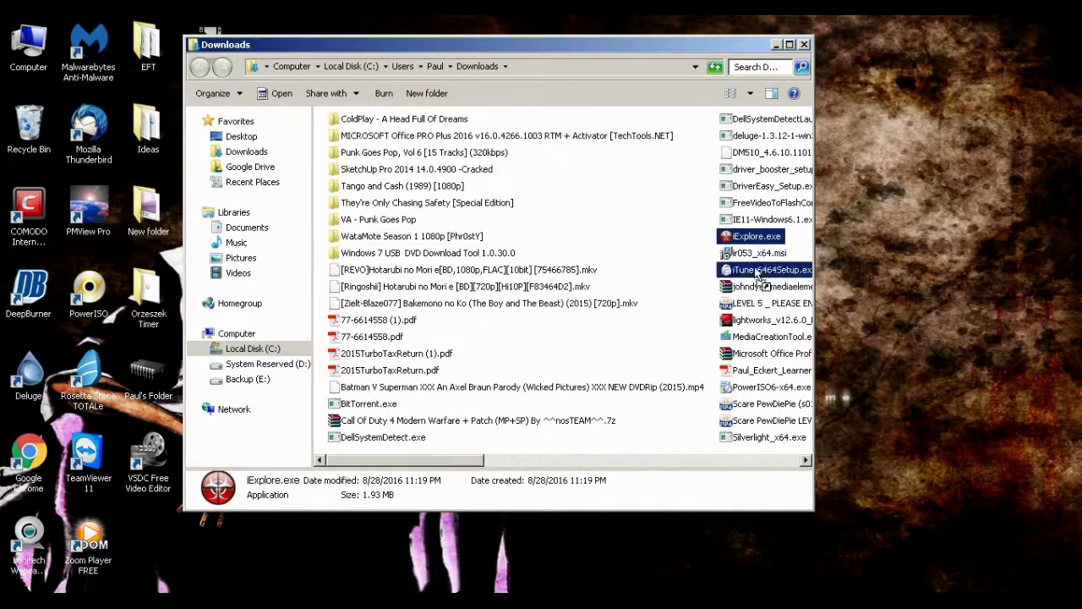
drag(867, 310, 745, 300)
click(805, 43)
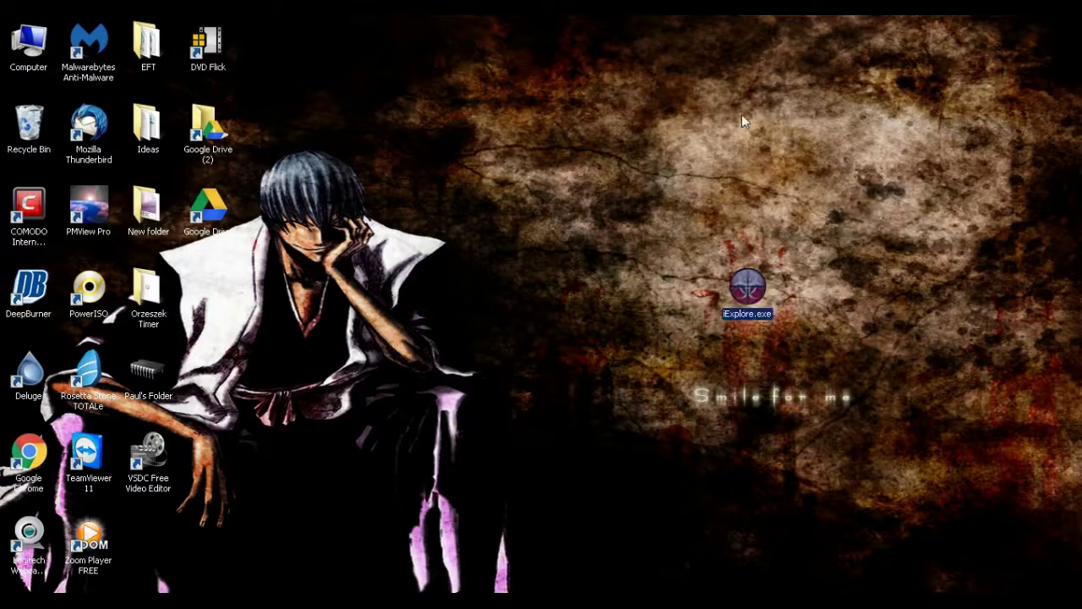
click(737, 162)
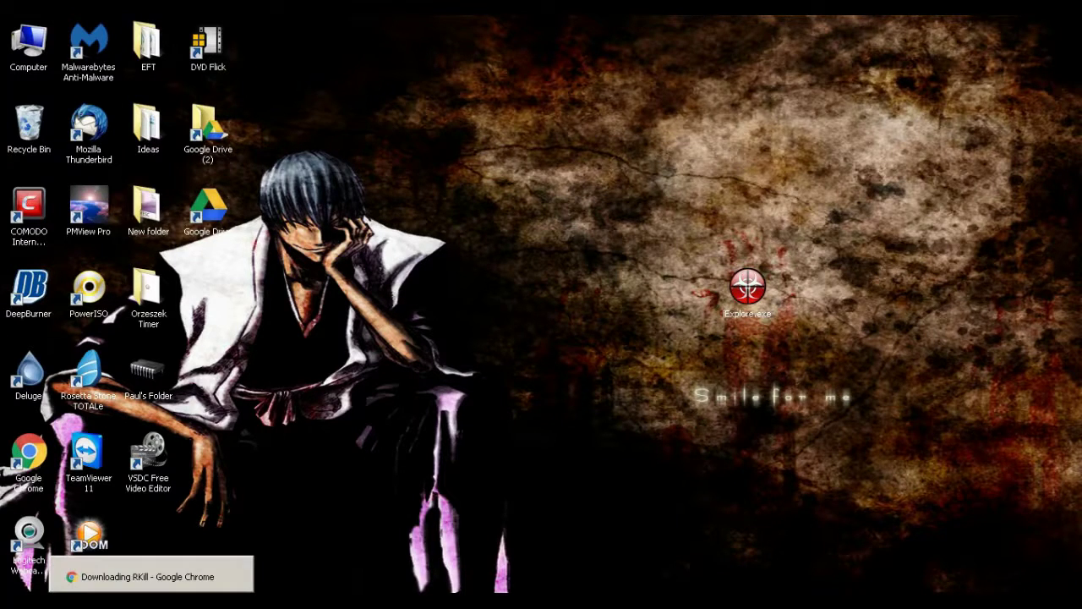
click(148, 577)
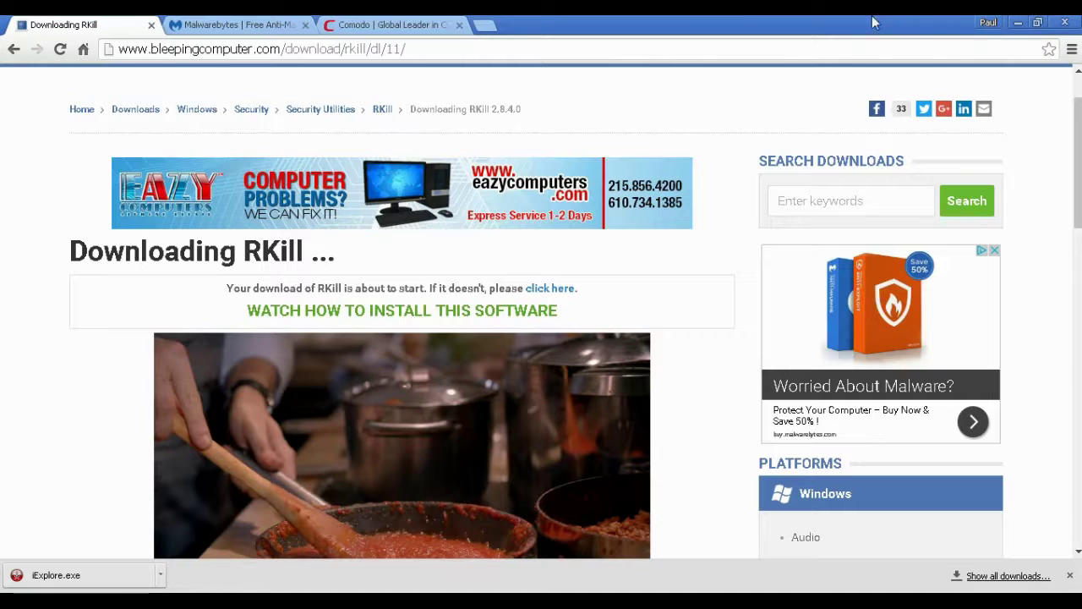
click(1018, 23)
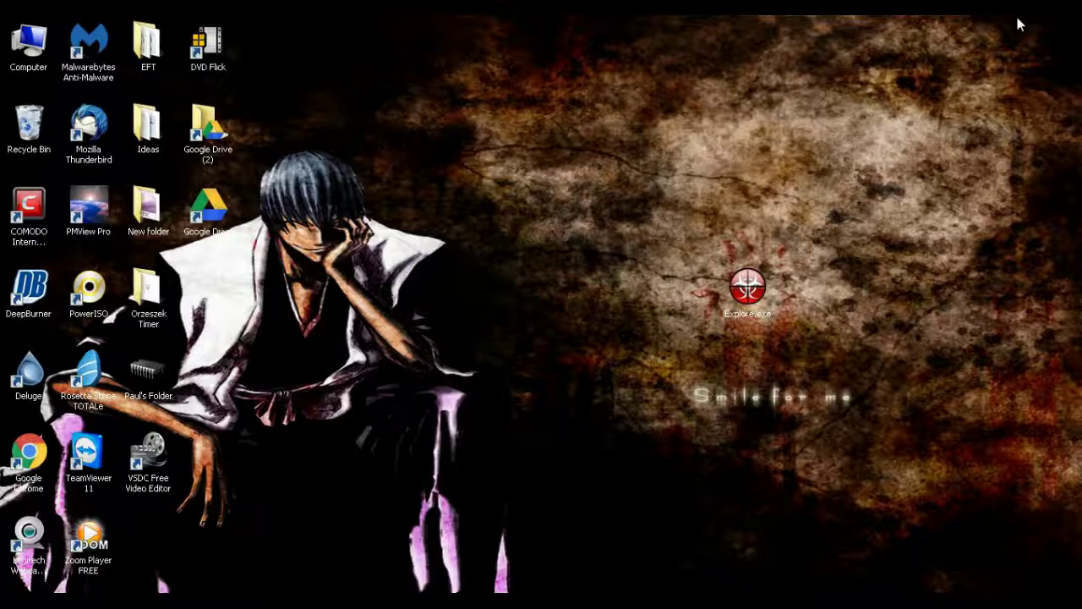
- Run iExplore.exe from the desktop as administrator
right_click(750, 290)
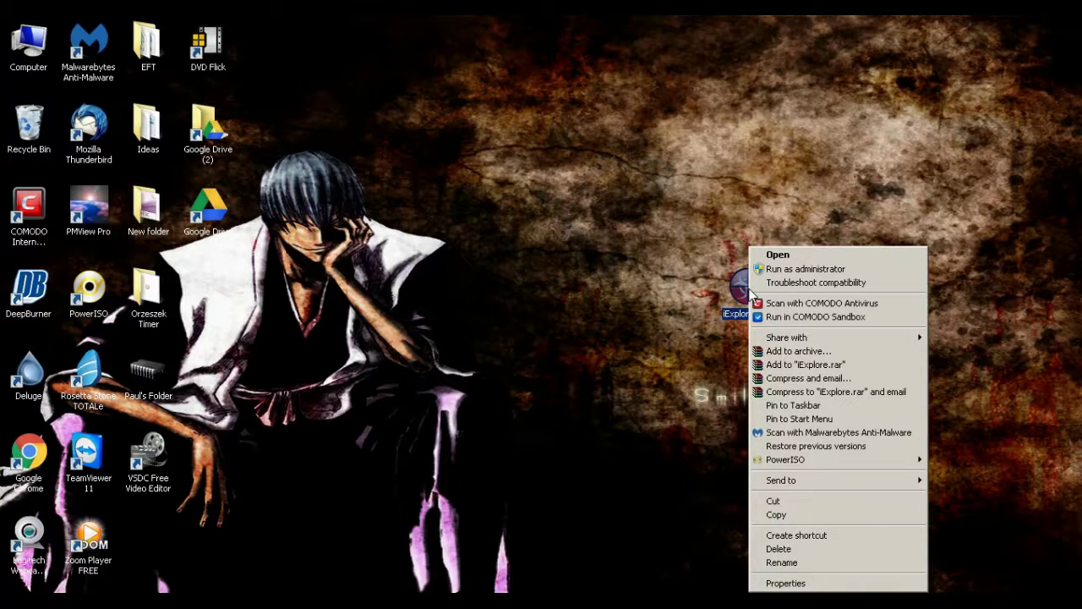
click(720, 258)
right_click(748, 292)
click(786, 266)
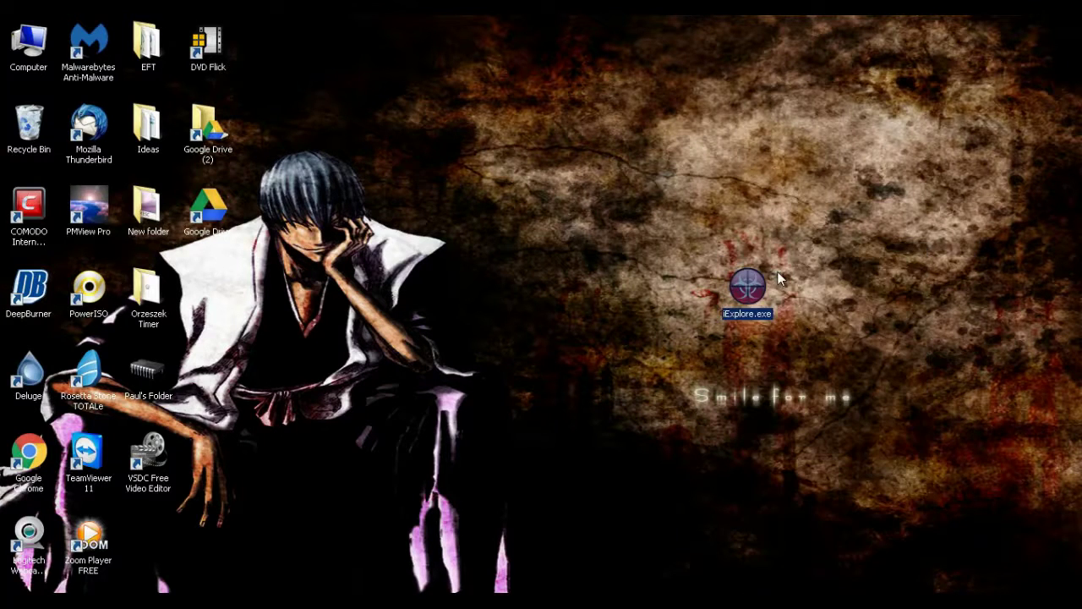
- Move the RKill console window aside so that iExplore.exe and Rkill.txt on the desktop are uncovered
drag(436, 42, 672, 69)
click(366, 505)
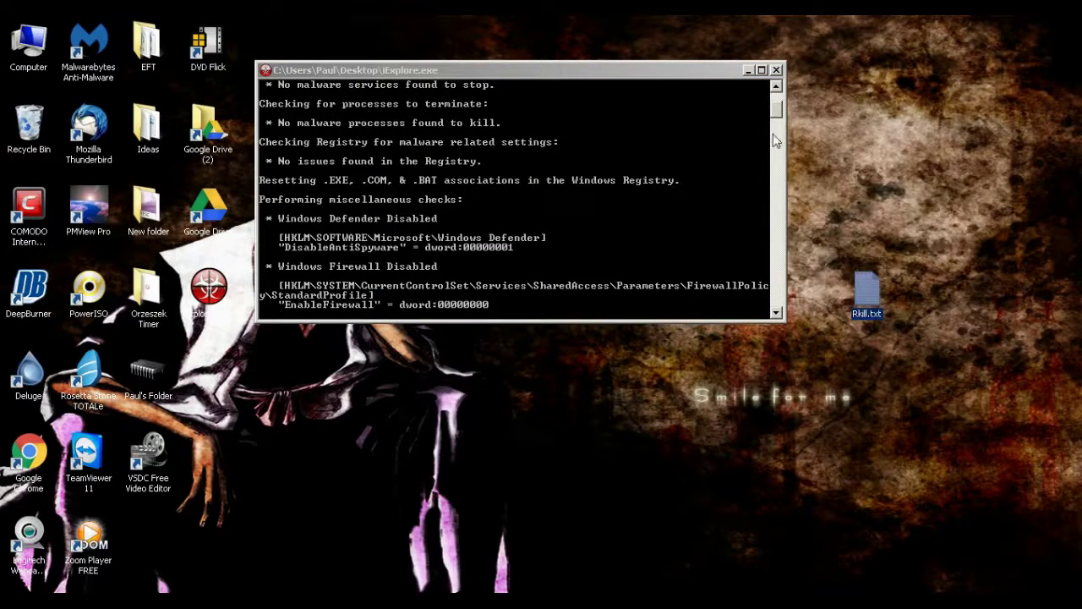
click(726, 75)
drag(659, 76, 572, 91)
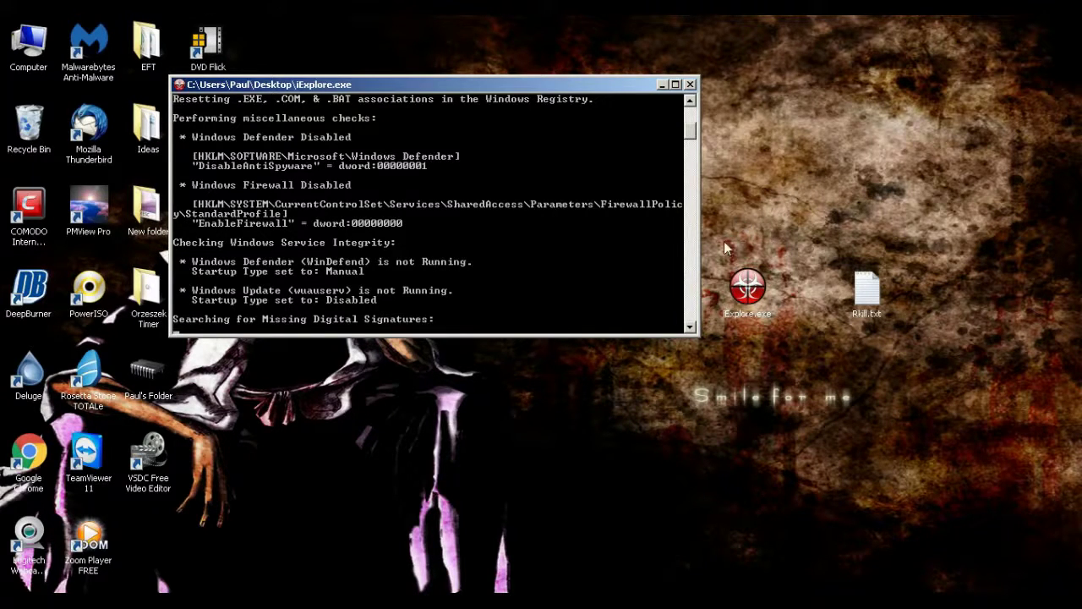
click(748, 288)
click(699, 393)
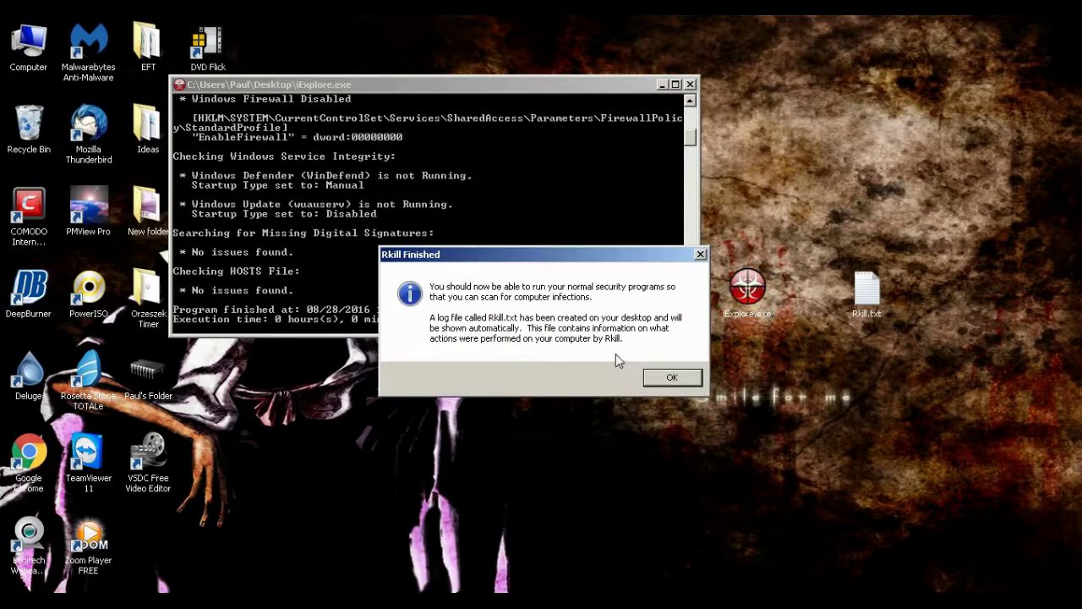
- Acknowledge the Rkill Finished message, and review the Rkill.txt log in Notepad before closing it
click(685, 382)
drag(604, 262, 593, 261)
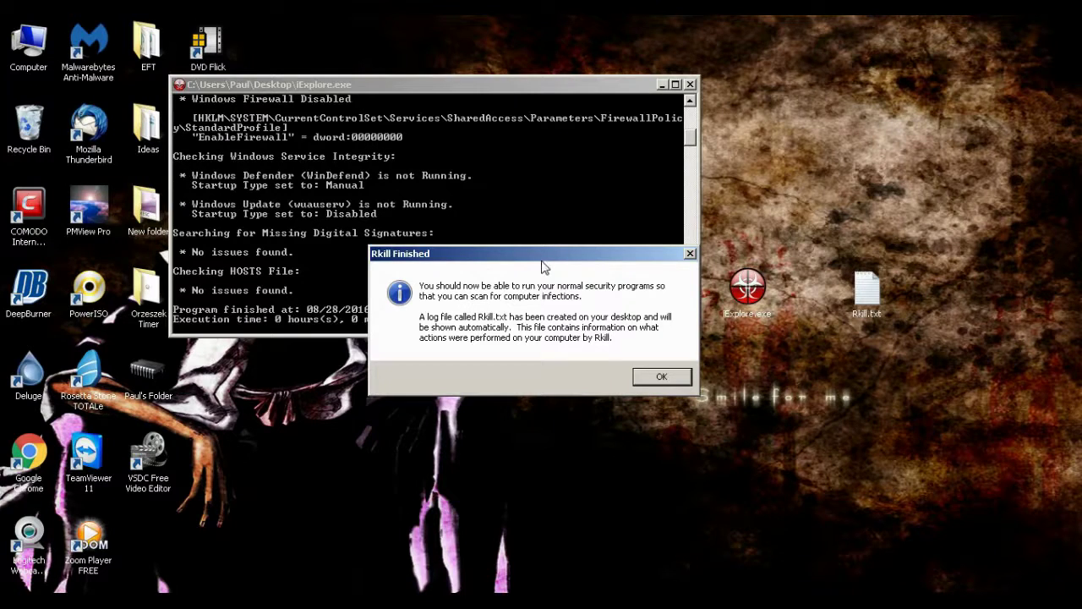
drag(543, 262, 534, 272)
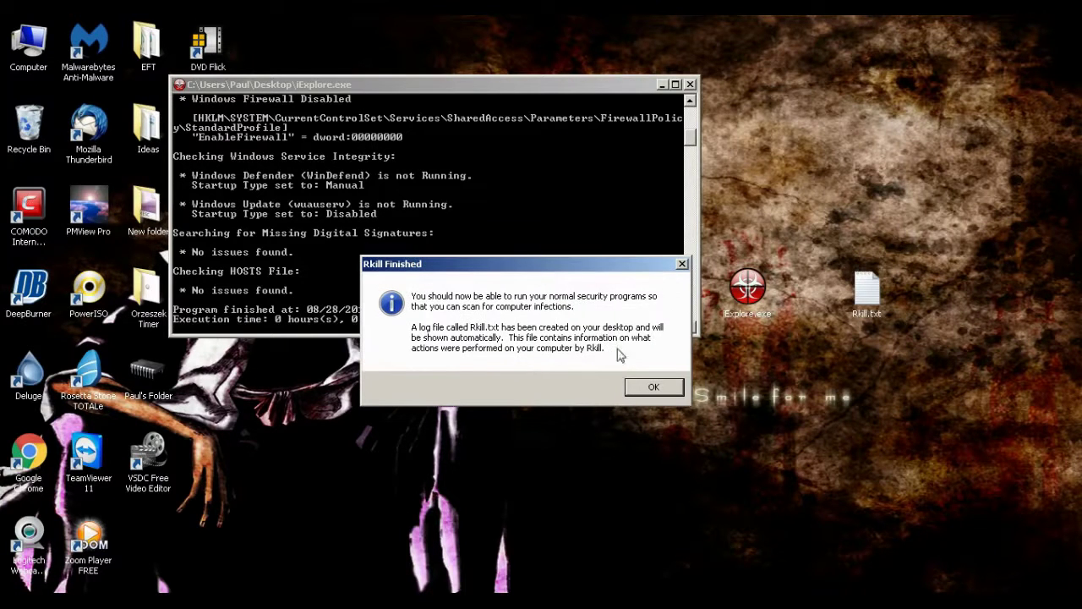
click(665, 394)
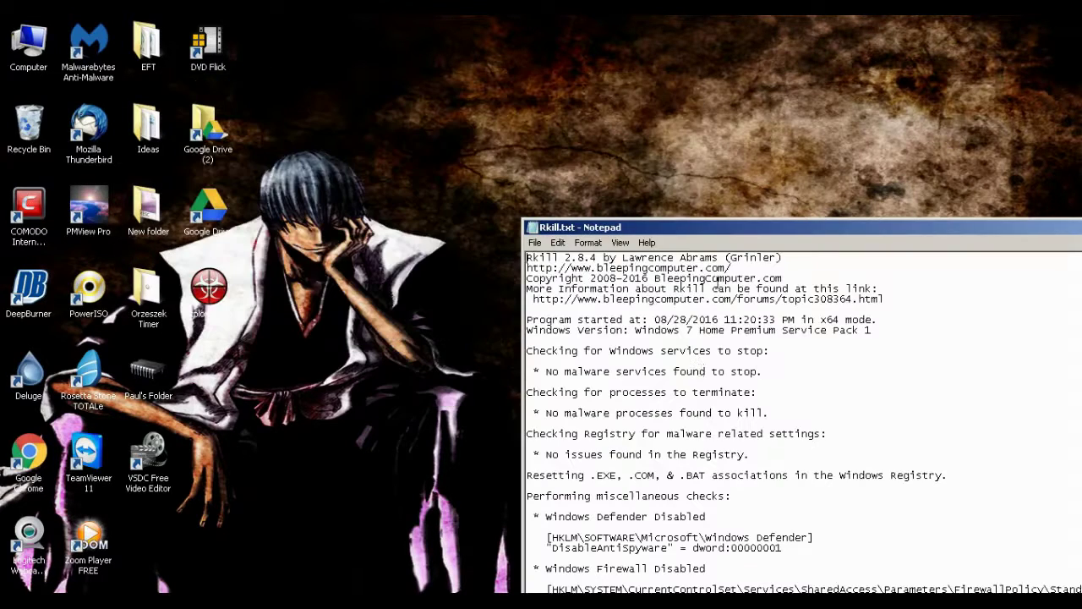
scroll(742, 456, down, 6)
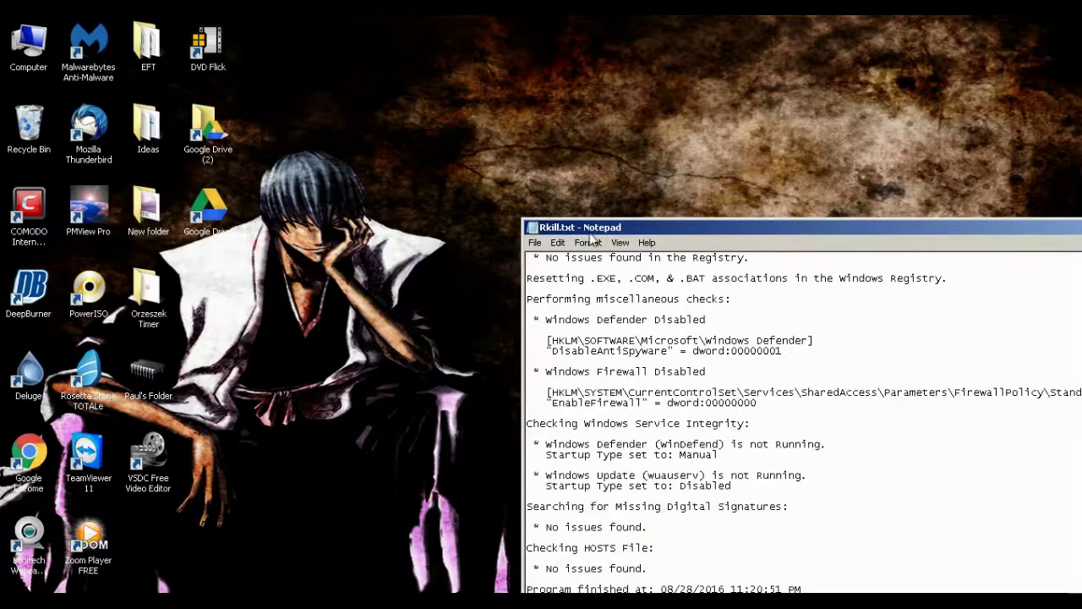
double_click(533, 229)
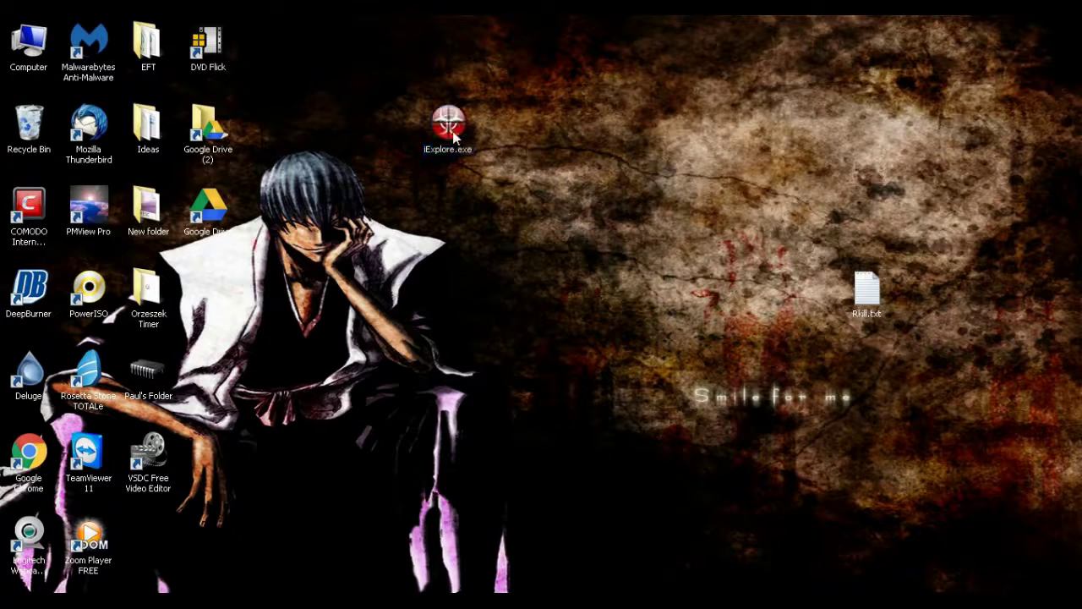
- Place Rkill.txt beside iExplore.exe on the desktop and switch back to the RKill download page in Chrome
drag(842, 292, 575, 139)
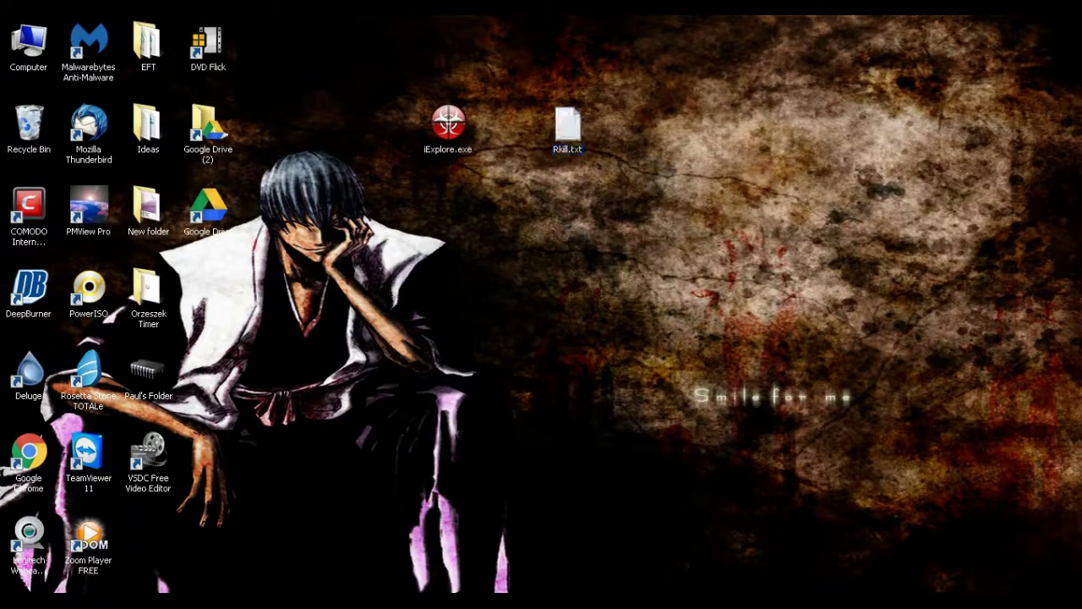
key(alt+Tab)
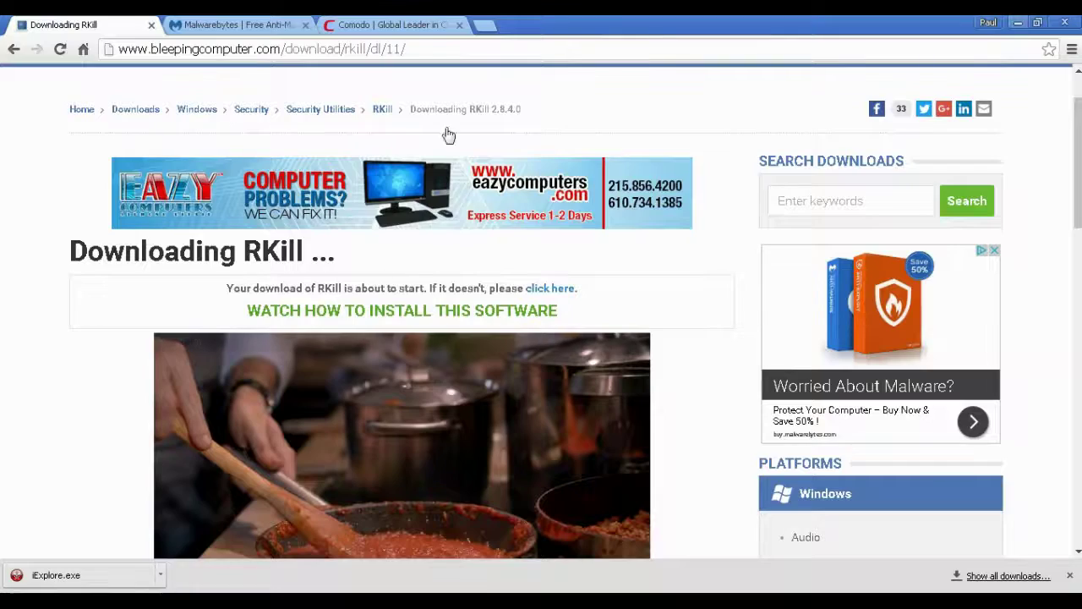
- Switch to the Malwarebytes page, look over its home page and open the Malwarebytes Anti-Malware download page
click(265, 19)
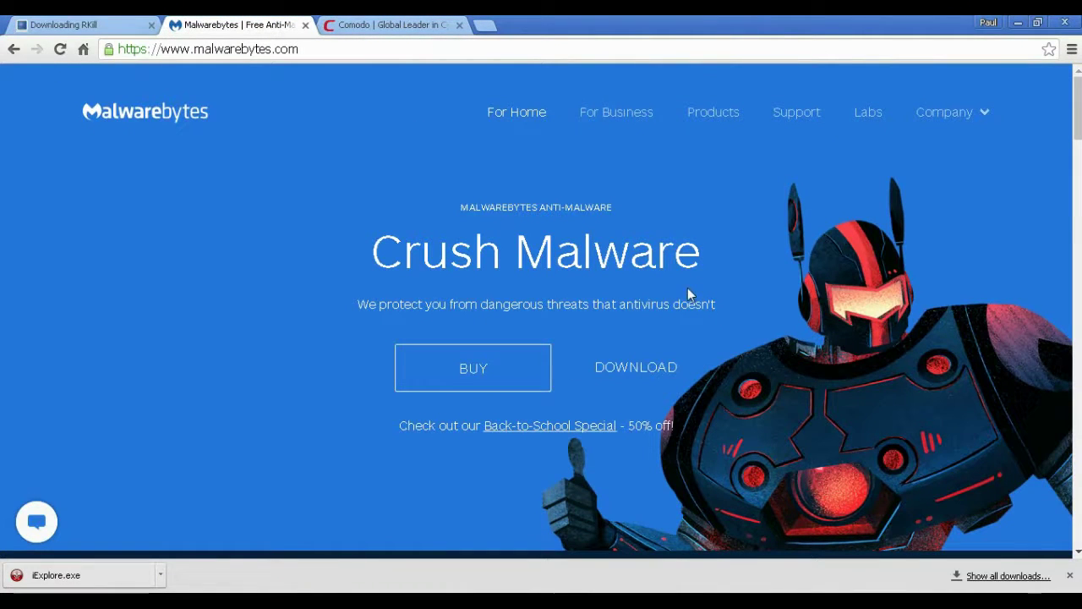
scroll(700, 338, down, 1)
scroll(701, 343, down, 2)
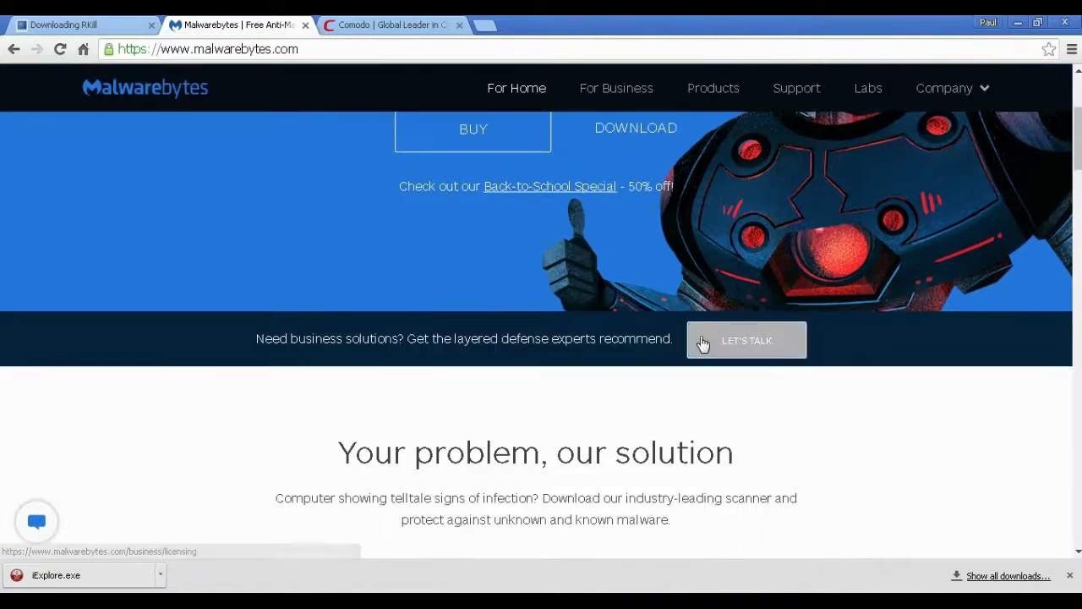
scroll(700, 342, up, 2)
scroll(630, 292, up, 1)
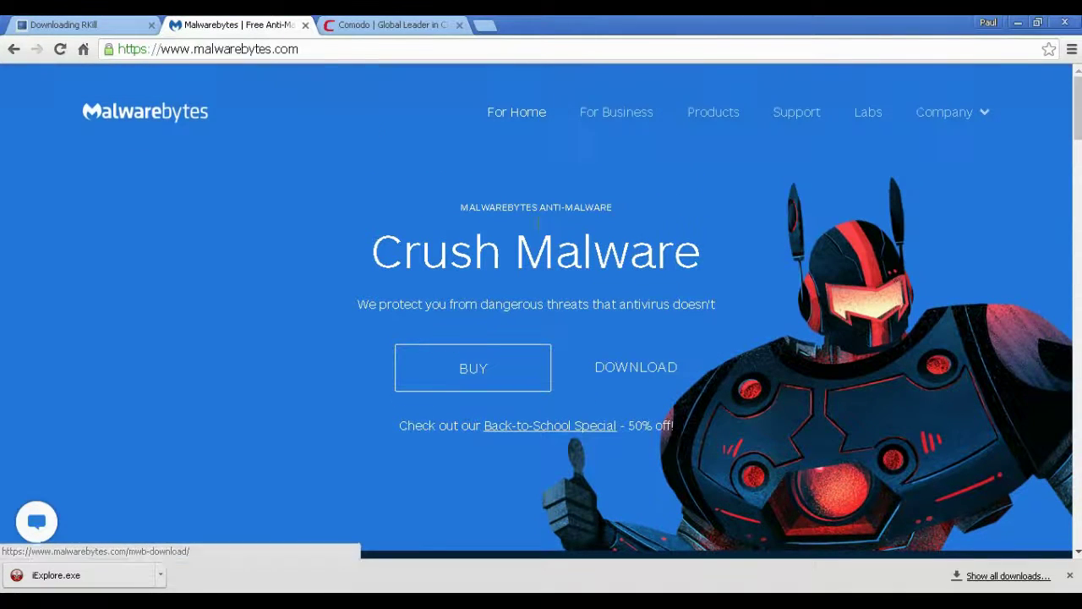
click(641, 365)
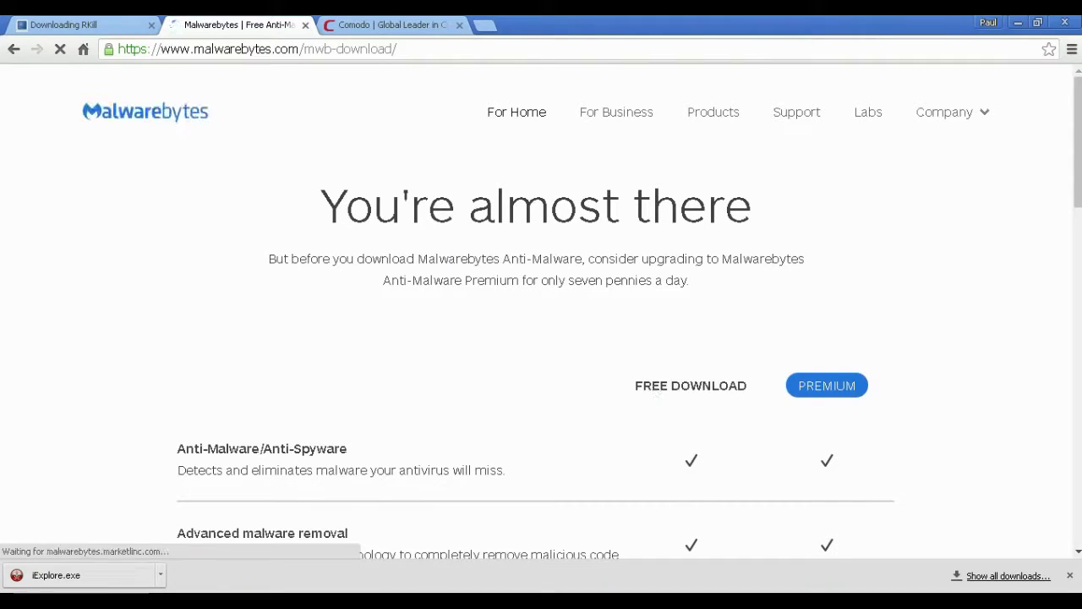
- Dismiss the downloads bar, compare the free and premium features, and start the free Malwarebytes Anti-Malware download
click(1068, 576)
scroll(800, 473, down, 7)
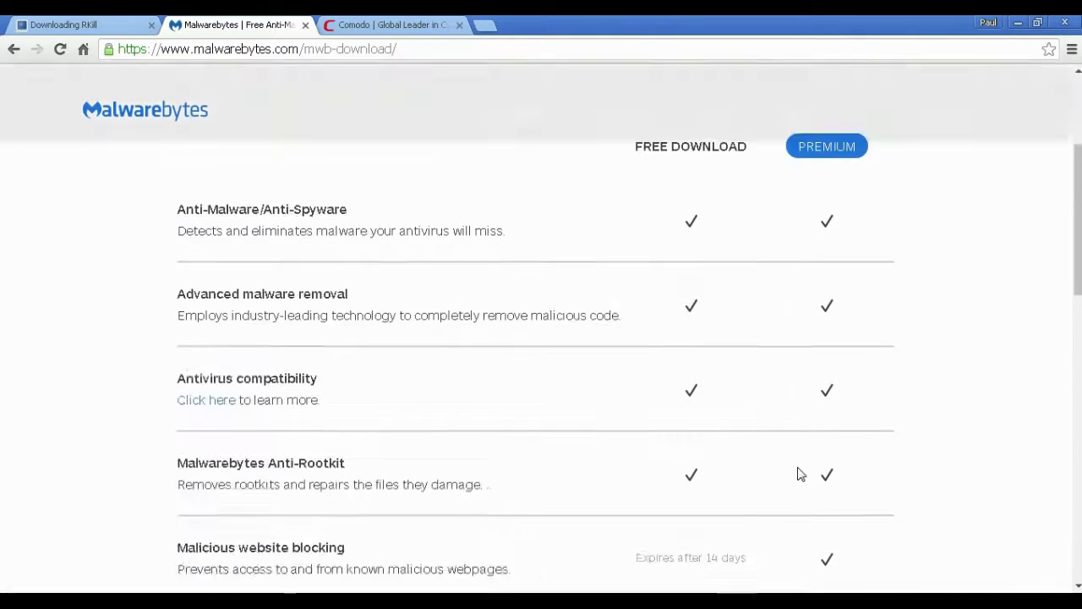
scroll(800, 474, down, 2)
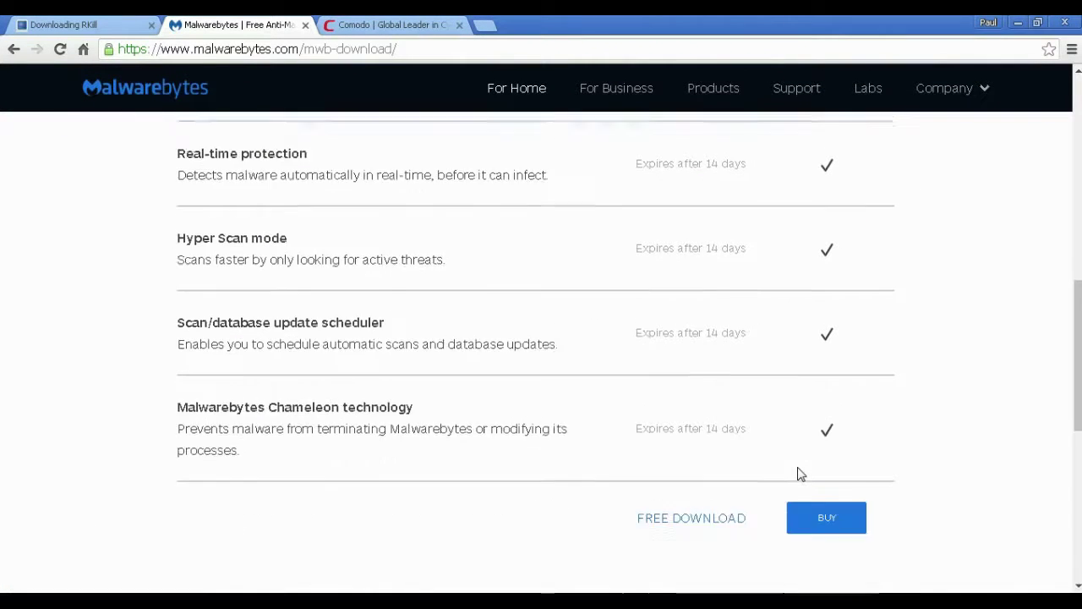
scroll(800, 473, up, 6)
scroll(798, 470, up, 4)
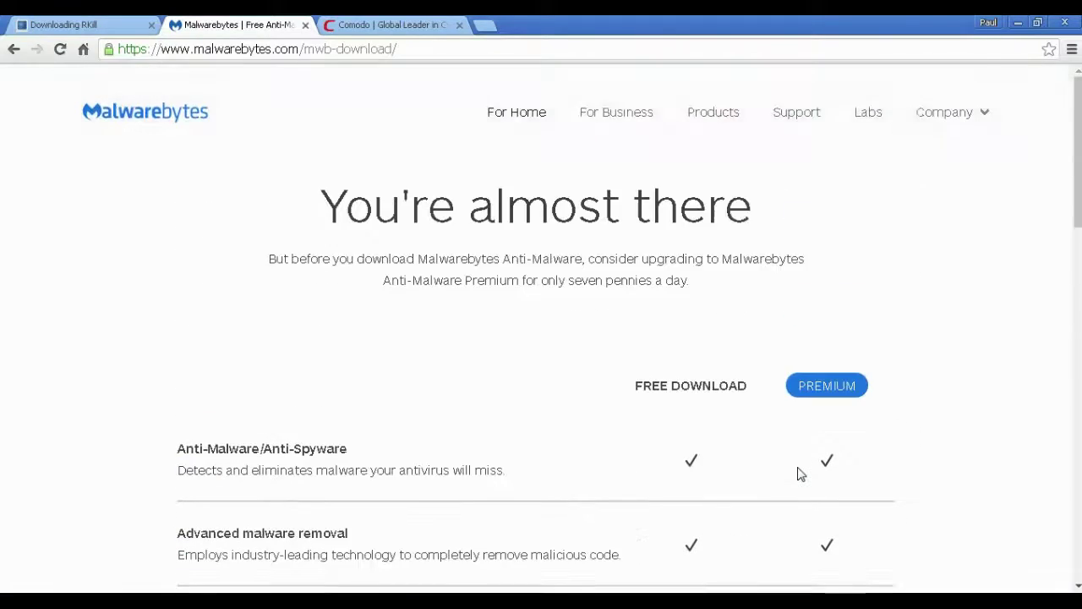
scroll(798, 470, down, 12)
scroll(798, 470, up, 5)
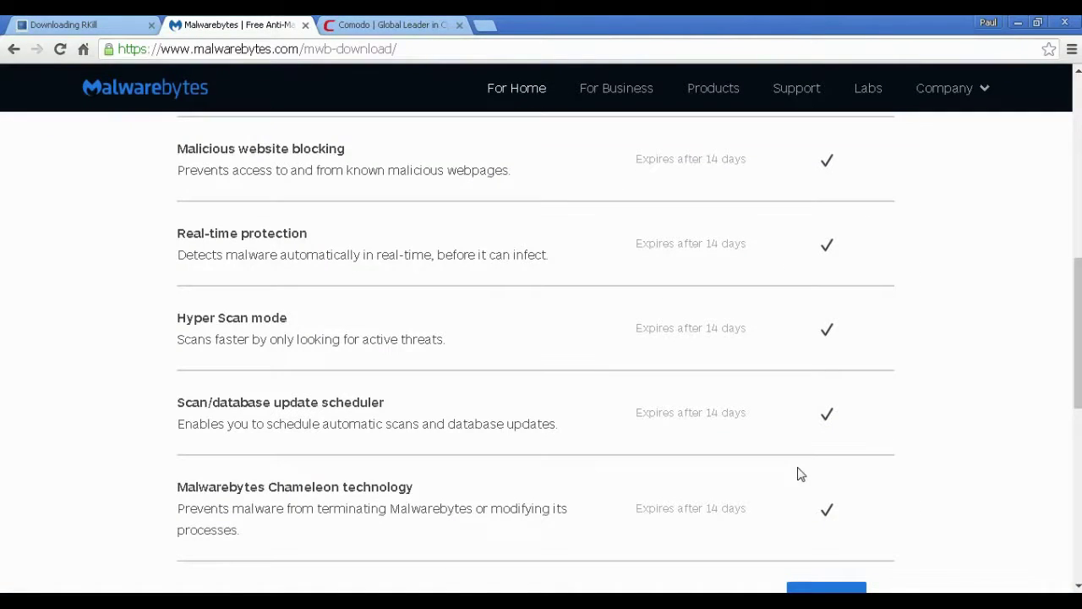
scroll(798, 468, down, 5)
scroll(798, 468, up, 5)
scroll(800, 474, down, 2)
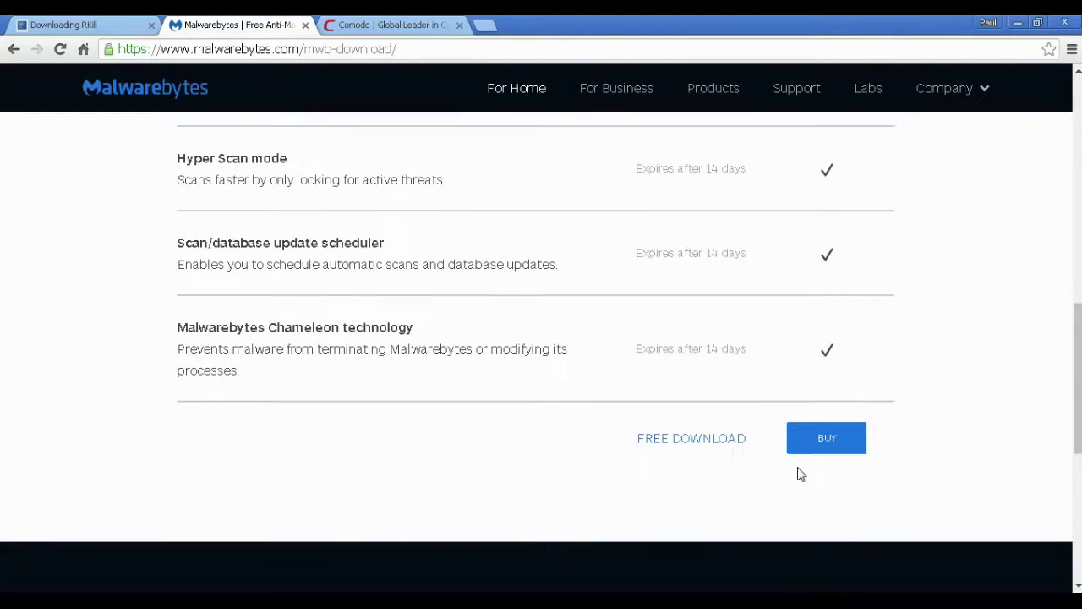
click(678, 446)
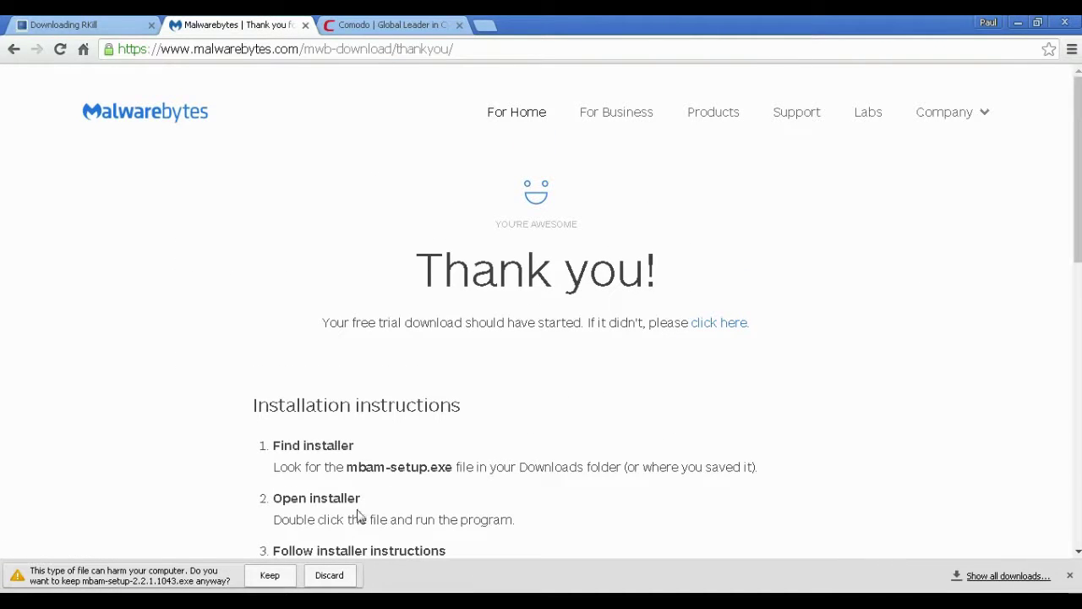
- Close the Malwarebytes page and launch the installed Malwarebytes Anti-Malware from the desktop
click(305, 25)
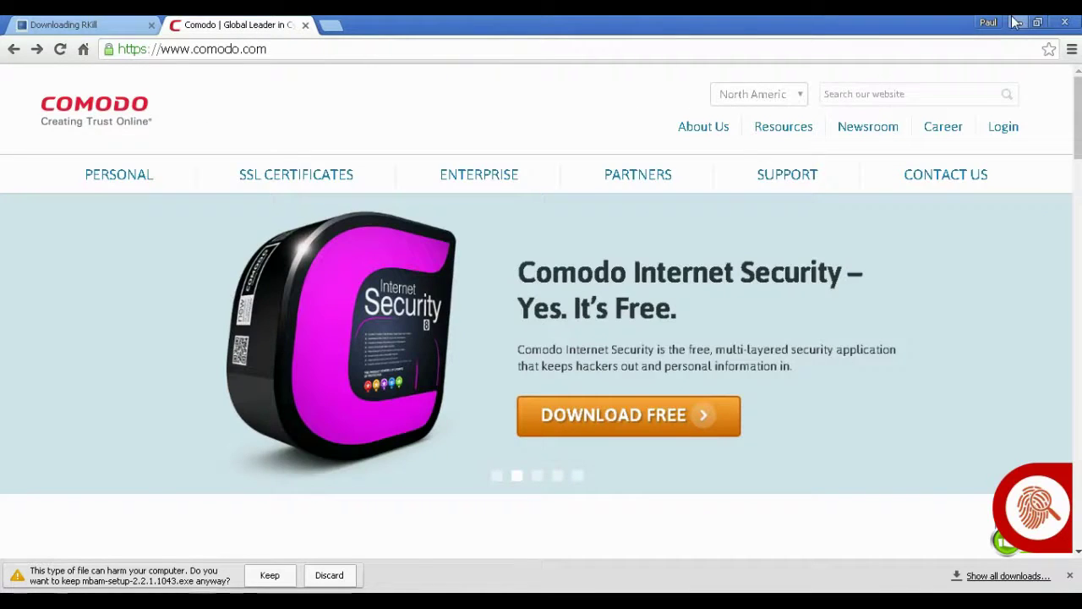
click(1018, 23)
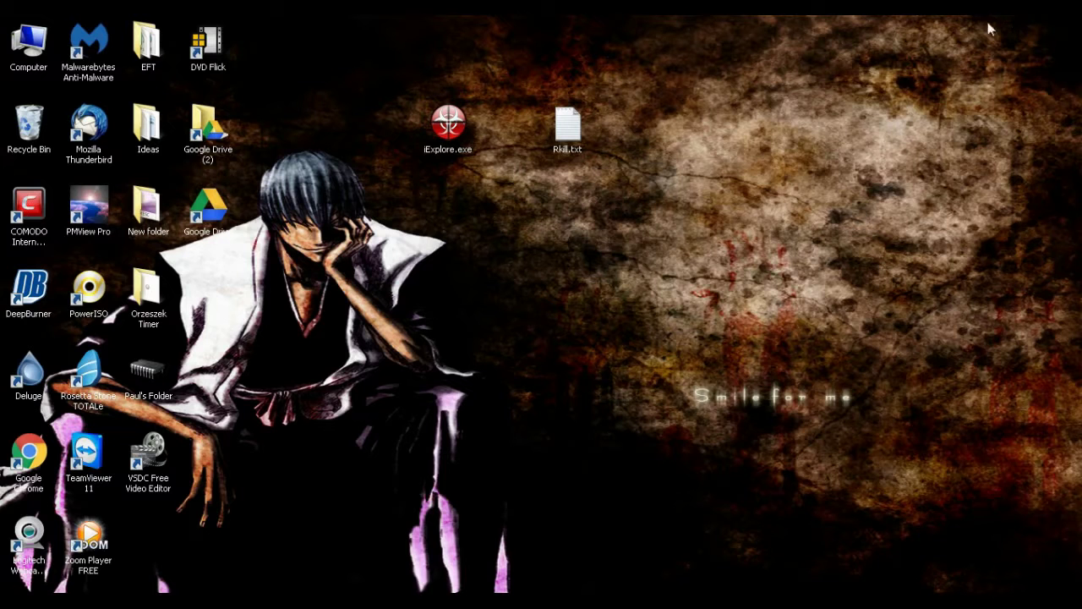
click(105, 42)
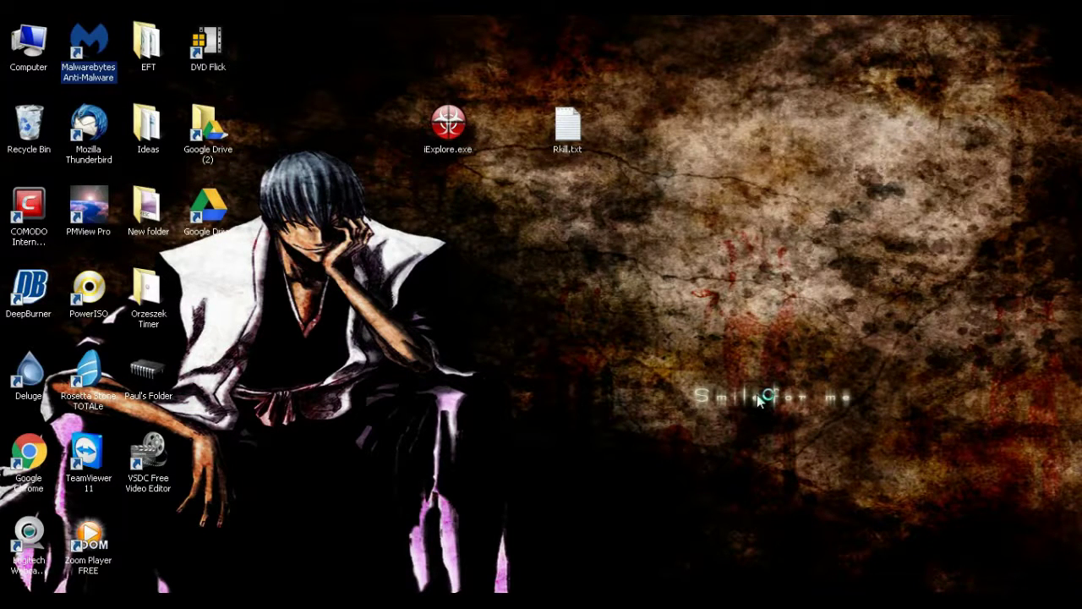
key(Return)
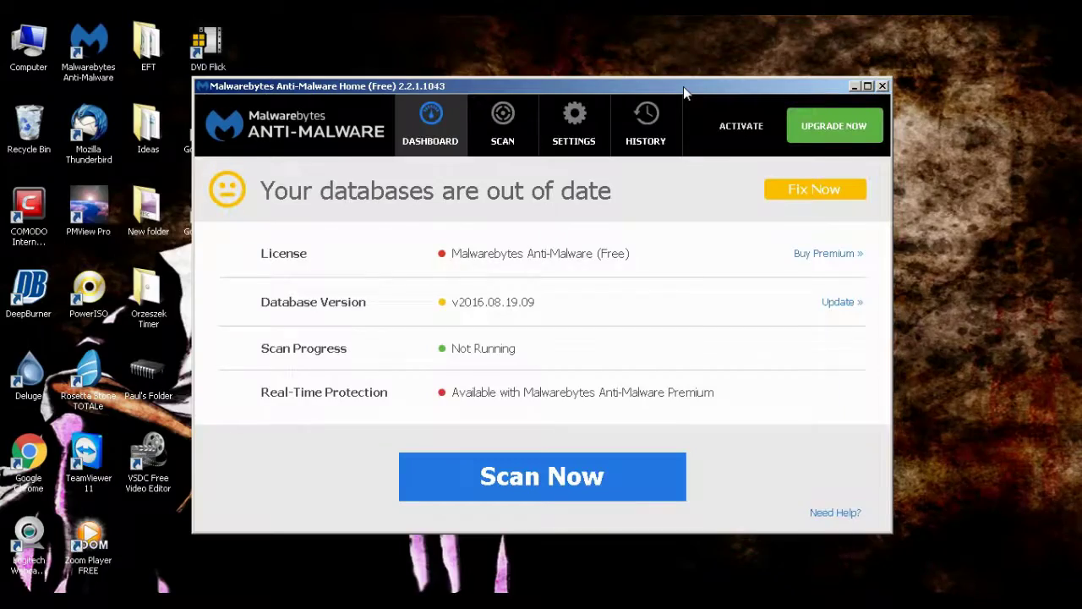
- Maximize the Malwarebytes Anti-Malware window and update its malware database
double_click(684, 87)
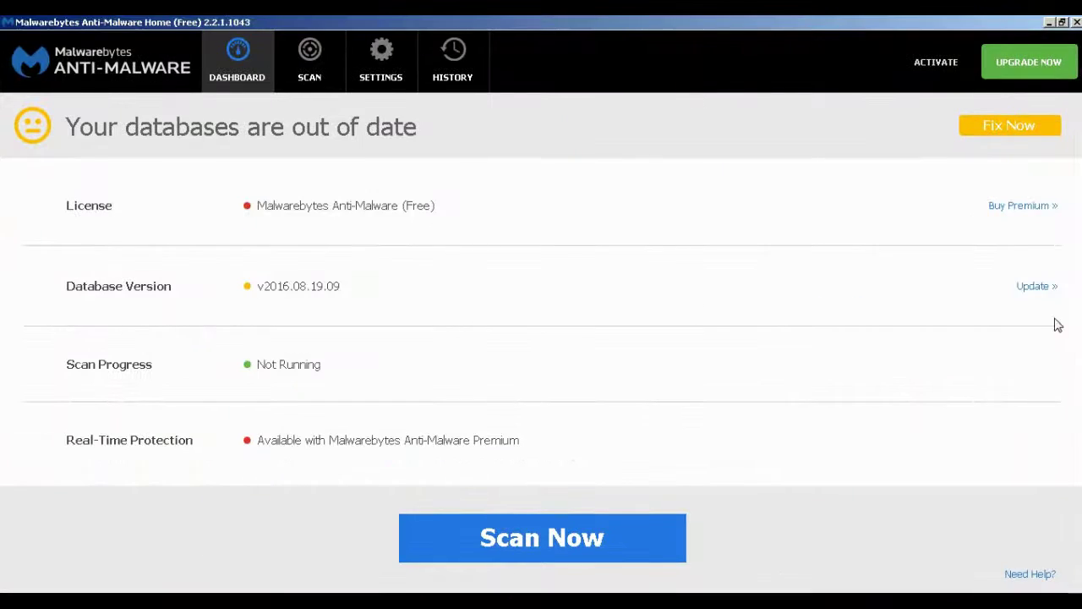
click(1051, 293)
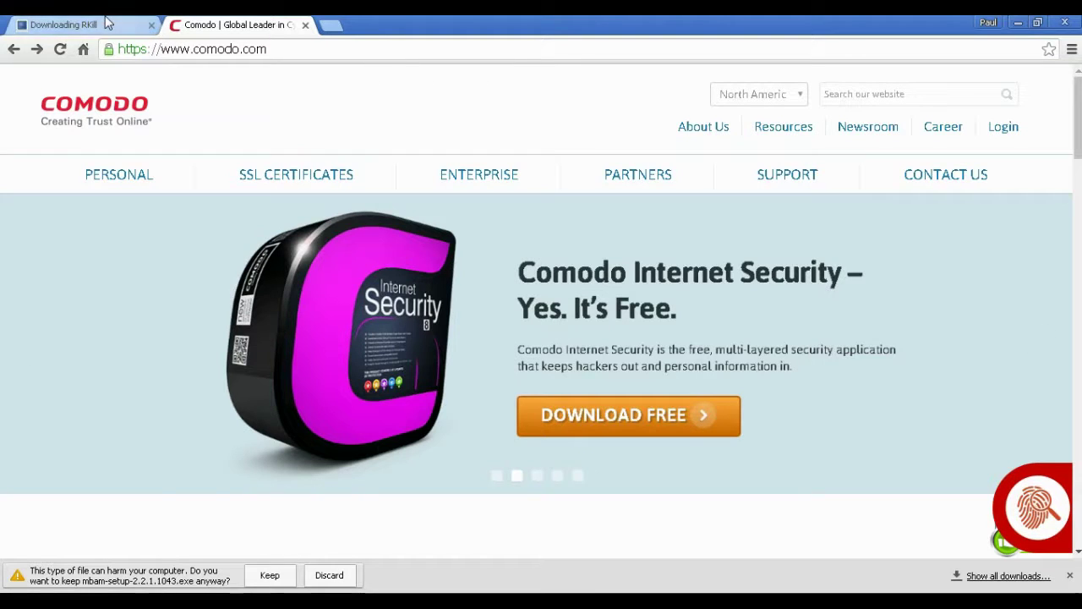
- Dismiss the downloads bar in Chrome and close the RKill download page, keeping the Comodo page open
click(1070, 575)
mouse_move(477, 198)
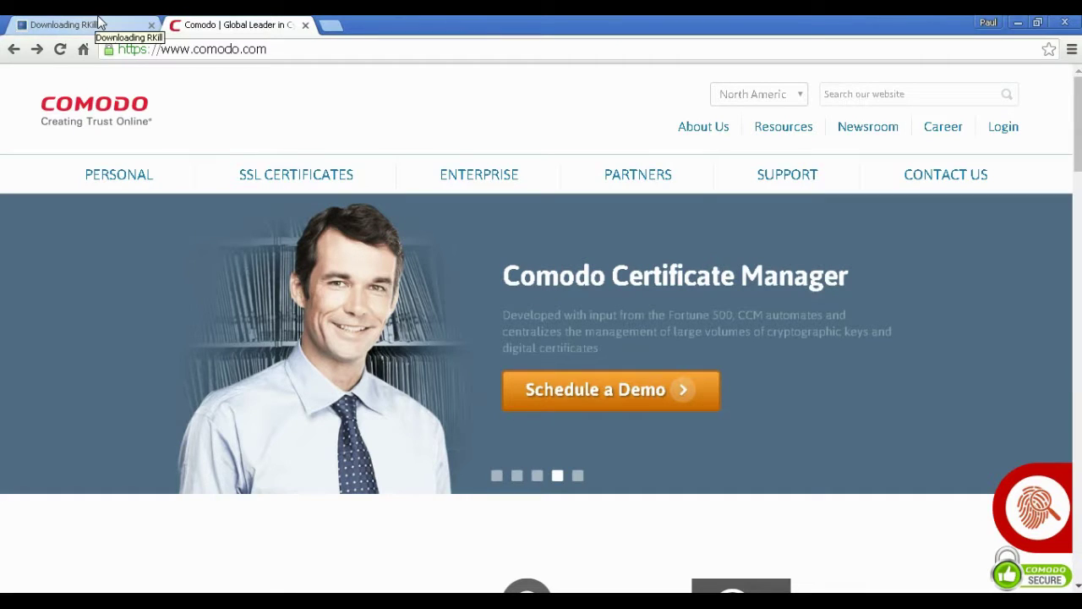
click(151, 24)
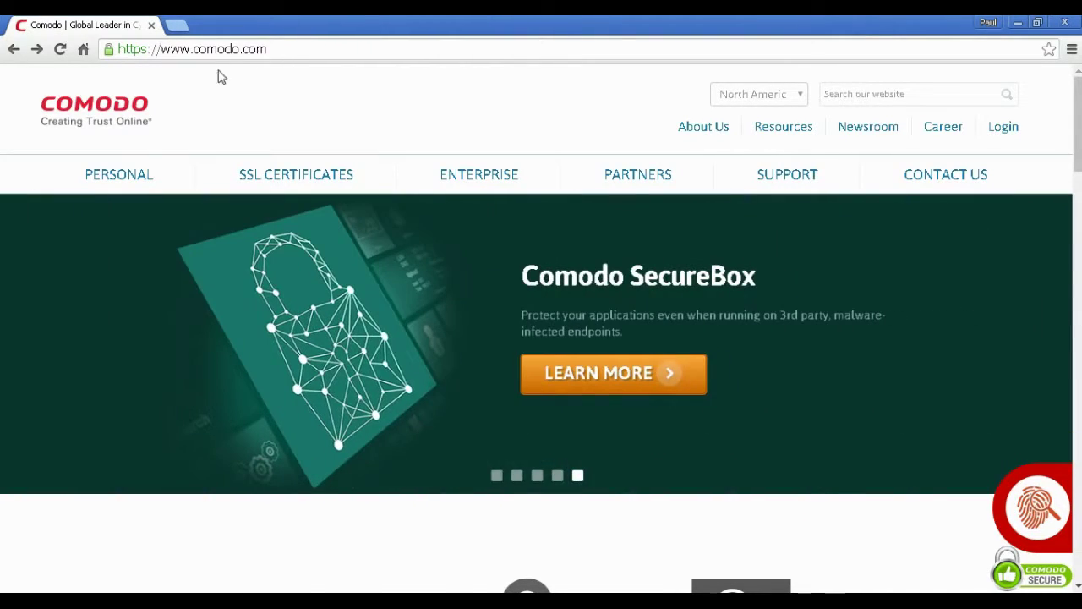
- Highlight the comodo.com address, review Comodo's personal security products and open the Free Internet Security page
click(206, 49)
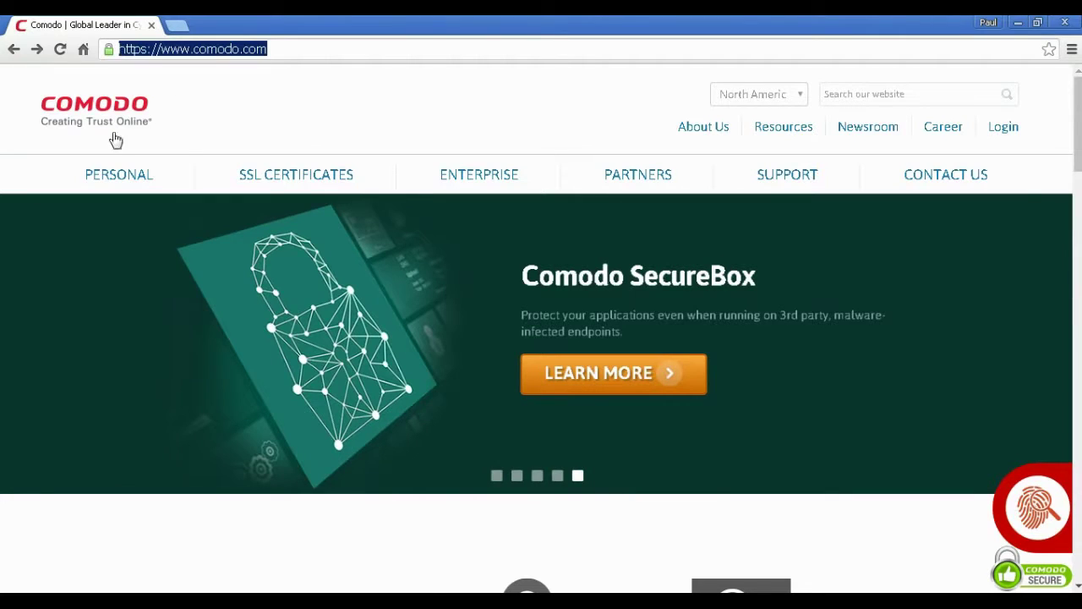
mouse_move(113, 186)
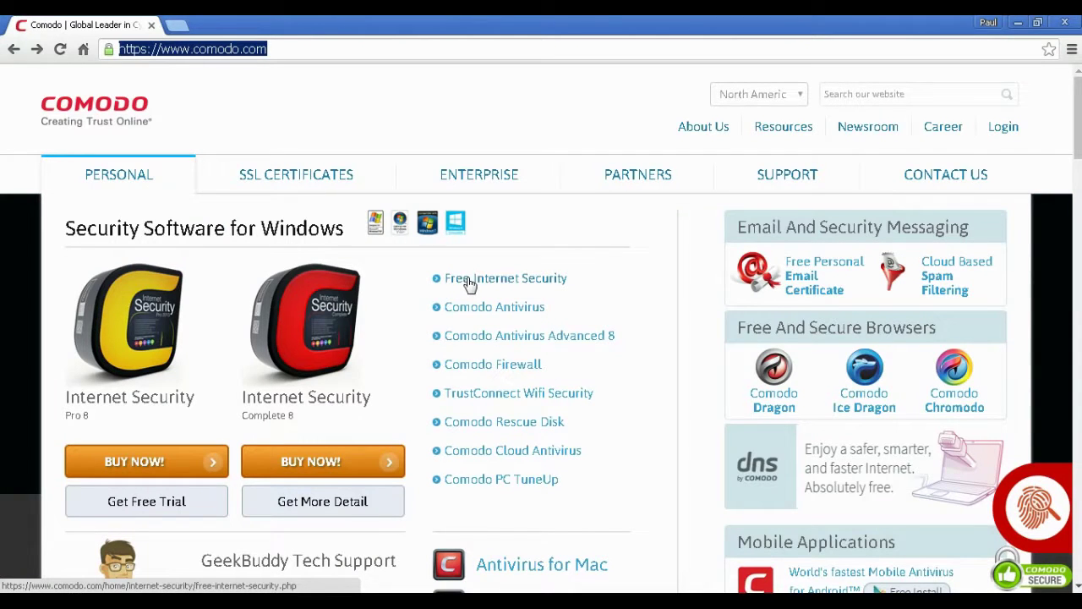
scroll(471, 282, down, 2)
scroll(466, 273, up, 1)
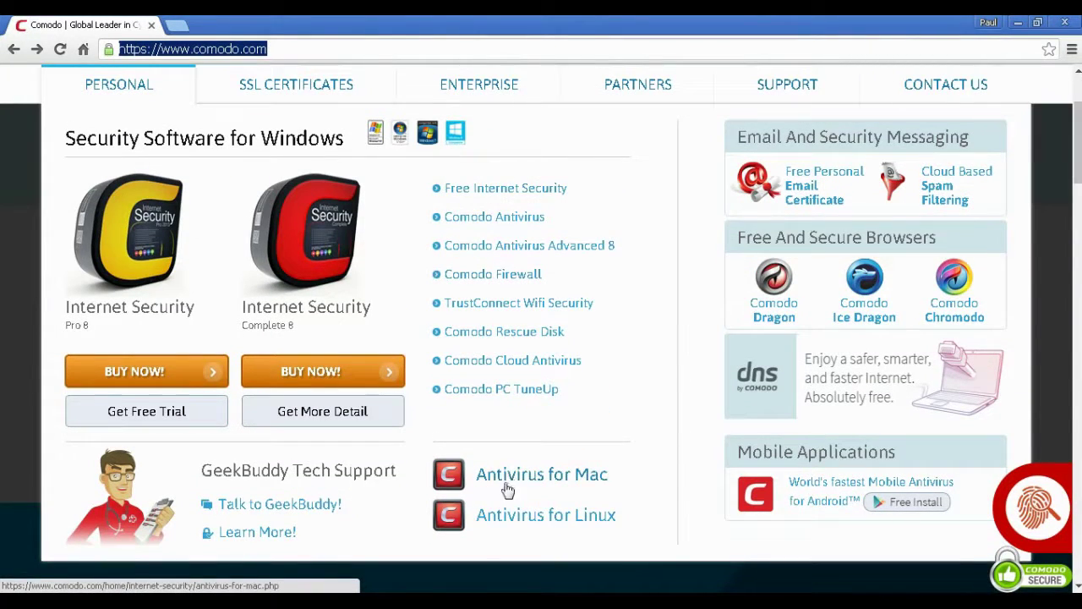
scroll(512, 416, up, 1)
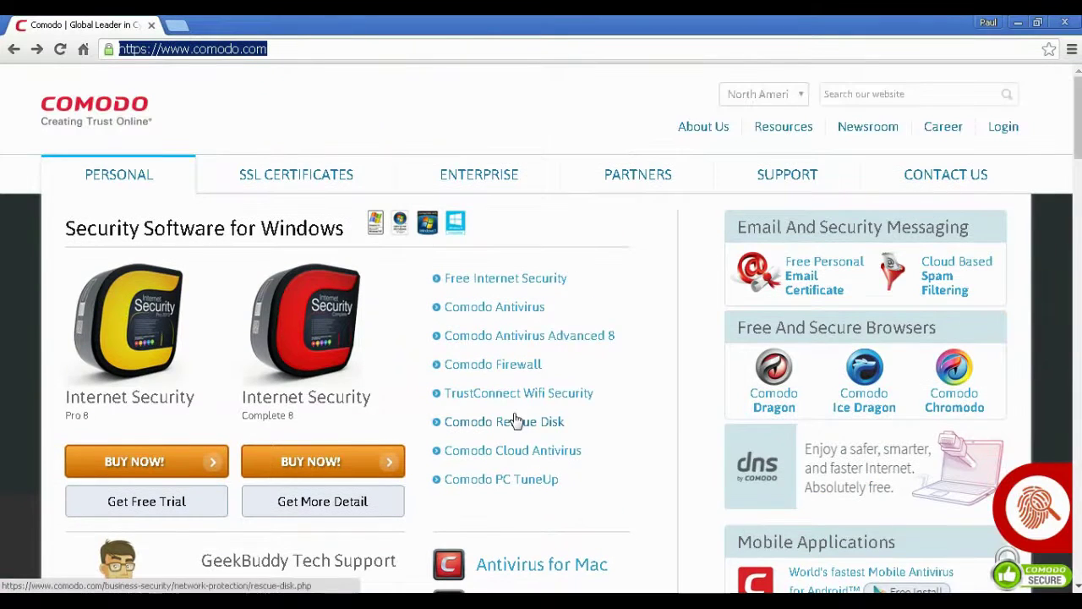
click(497, 284)
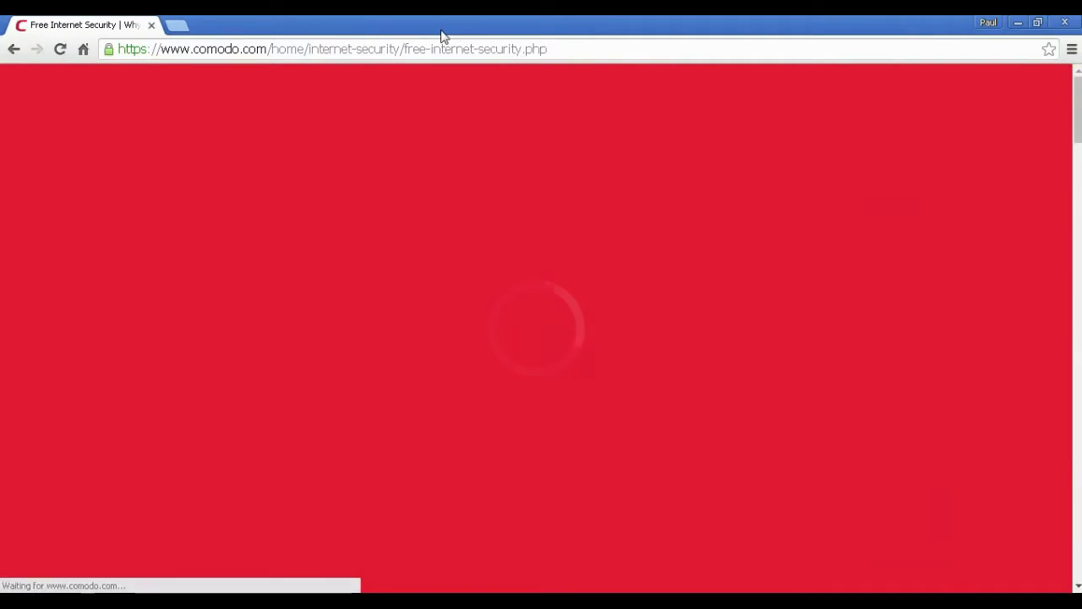
- Download the free Comodo Internet Security installer and keep the file despite the browser's warning
scroll(387, 304, down, 3)
scroll(241, 207, up, 3)
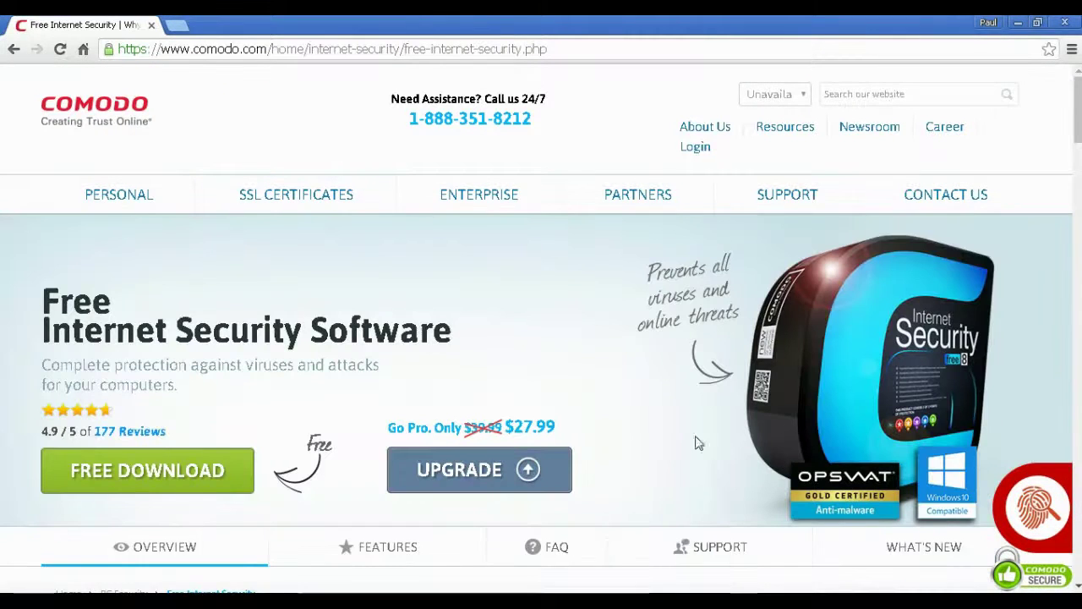
click(119, 476)
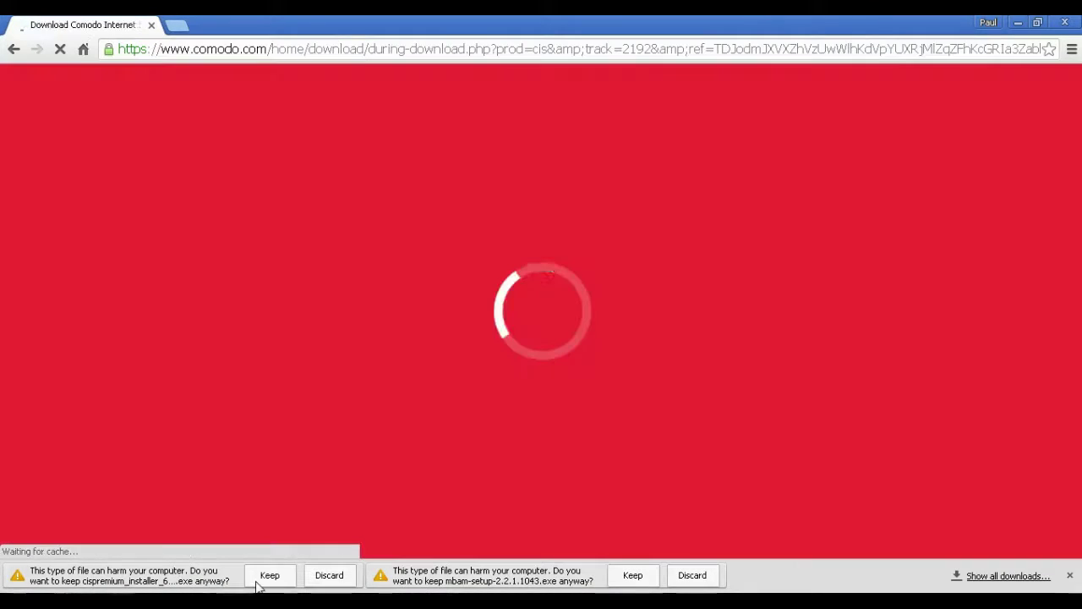
click(269, 575)
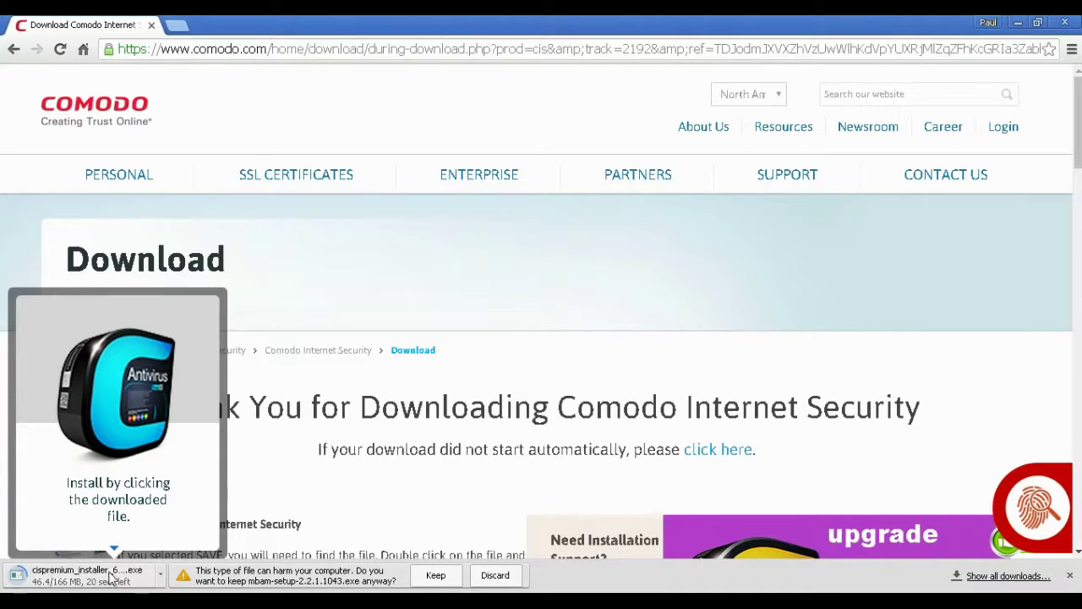
- Minimize Chrome and close the Malwarebytes Anti-Malware window to return to the desktop
click(1020, 22)
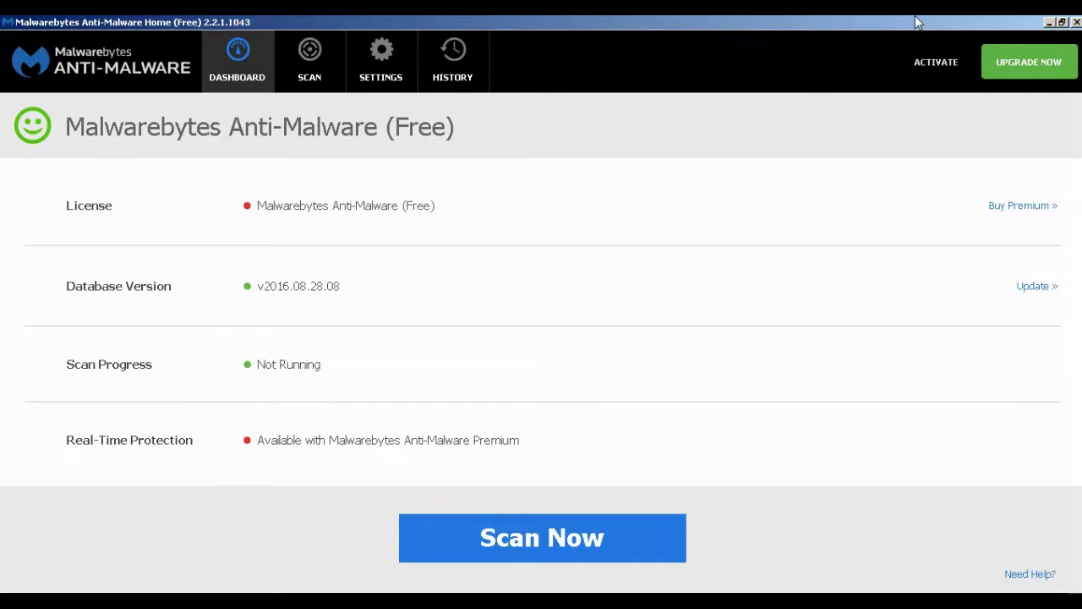
click(1076, 22)
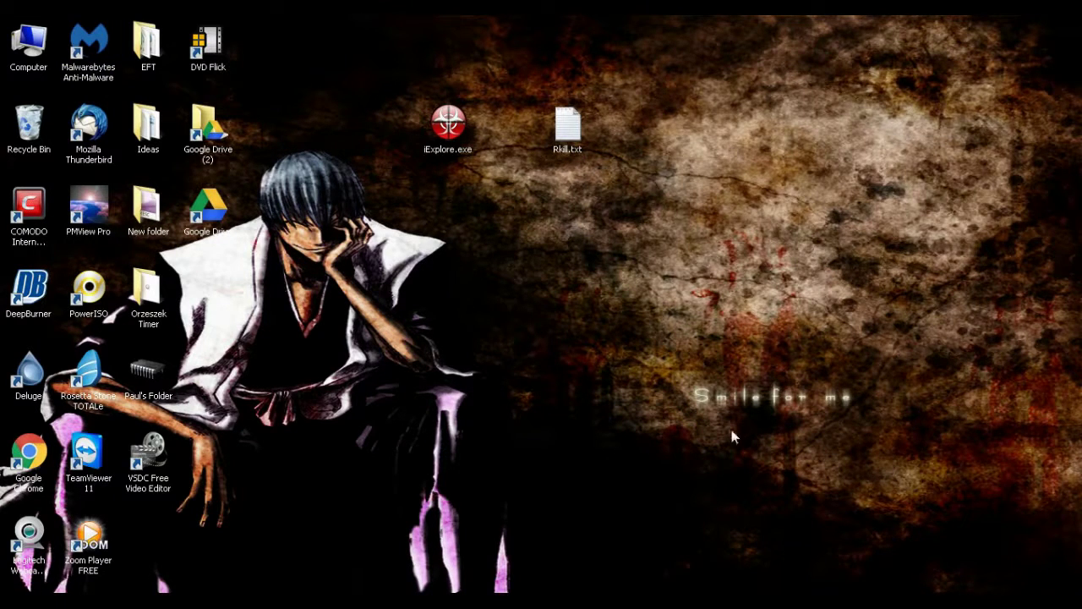
- Launch COMODO Internet Security from the desktop and look at its icon among the hidden notification icons
click(18, 212)
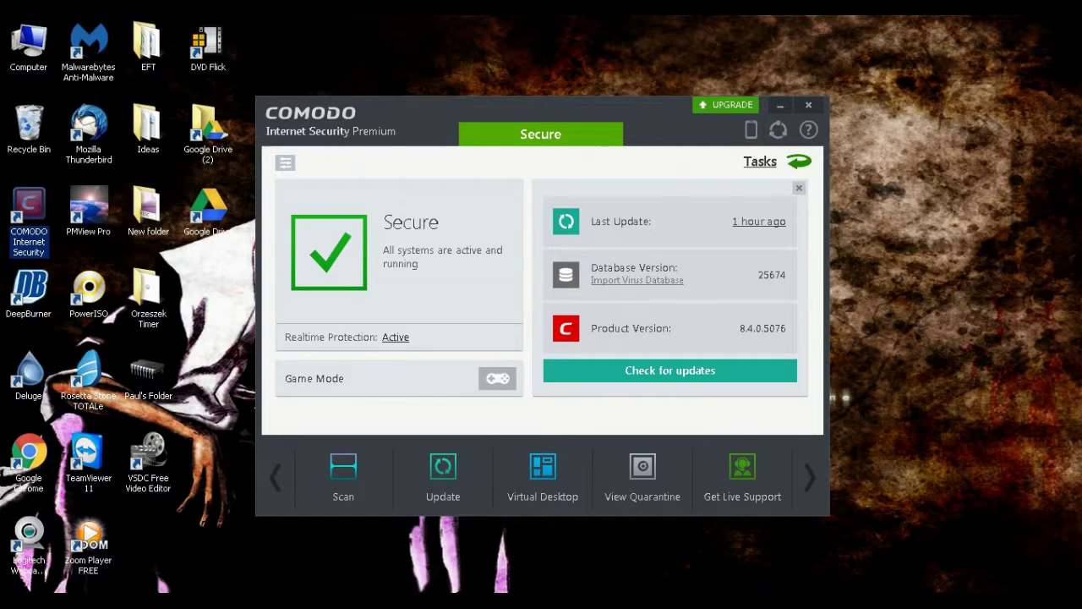
click(974, 604)
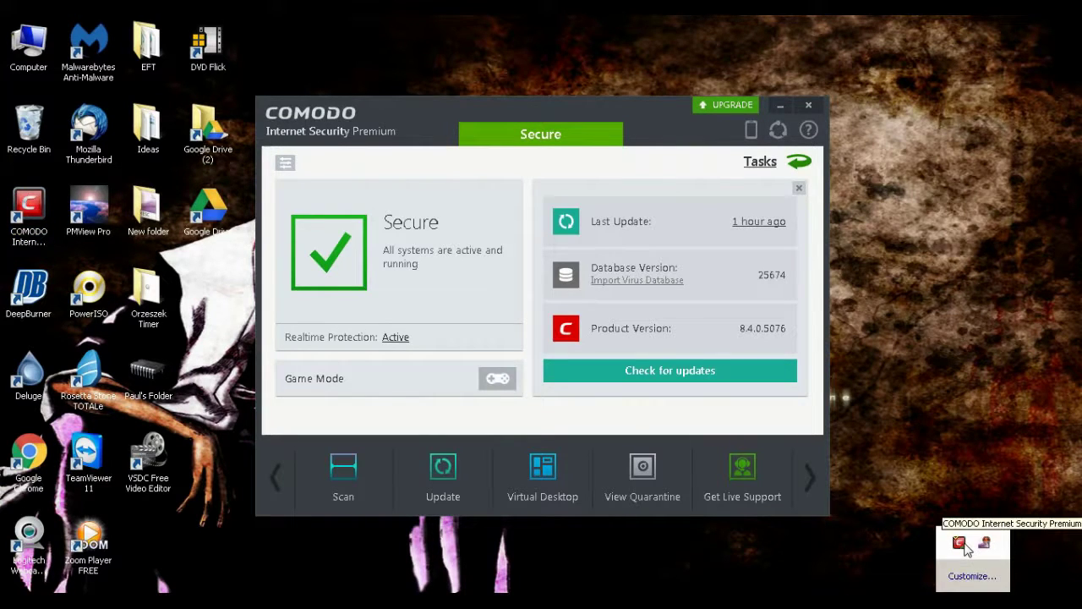
click(923, 378)
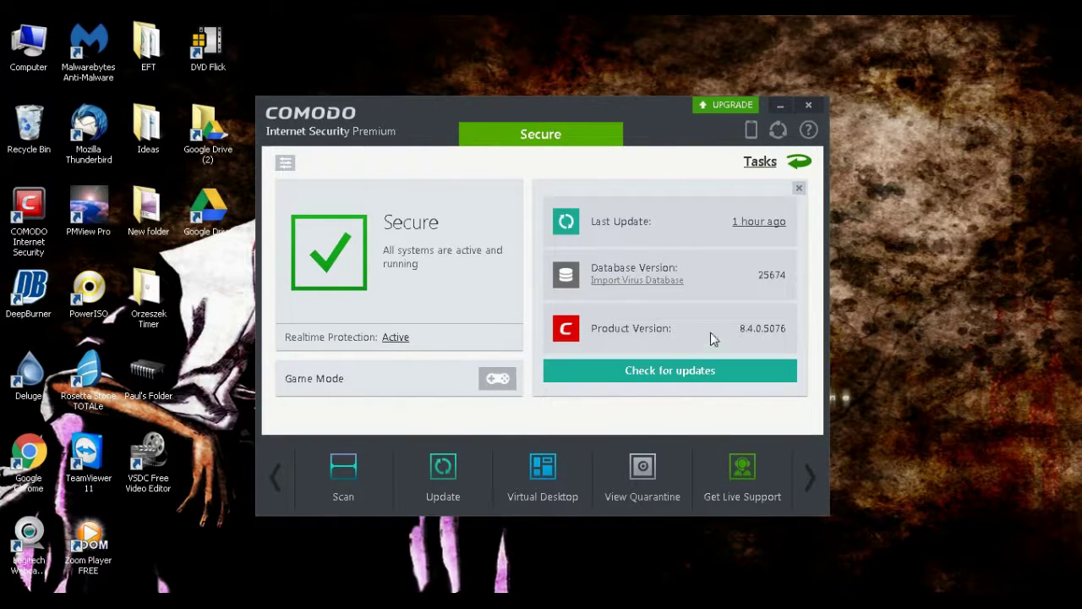
- Check COMODO Internet Security for updates and close the update report
click(667, 378)
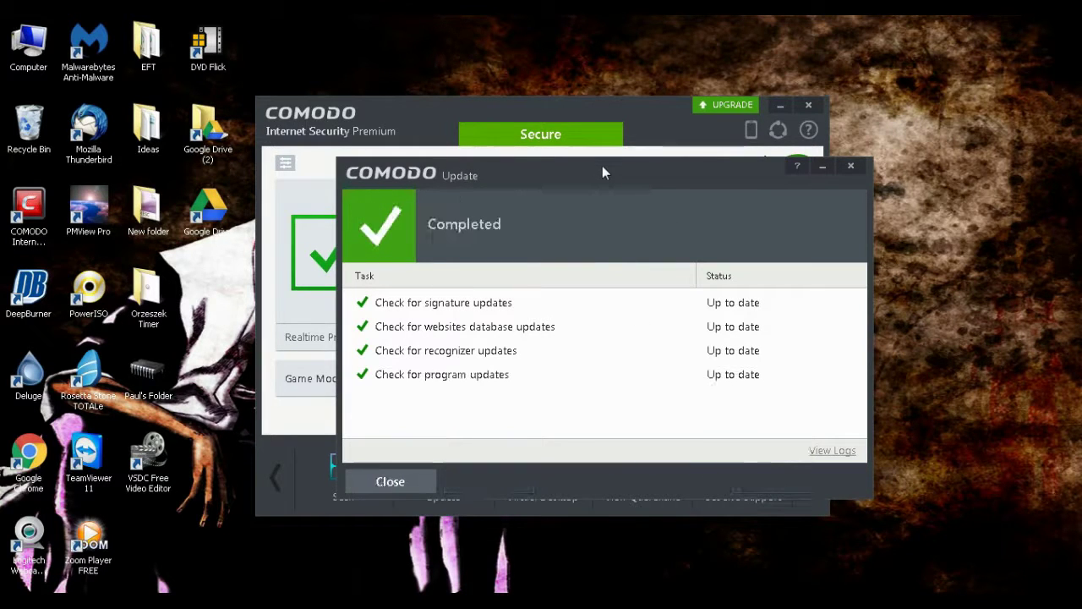
click(403, 488)
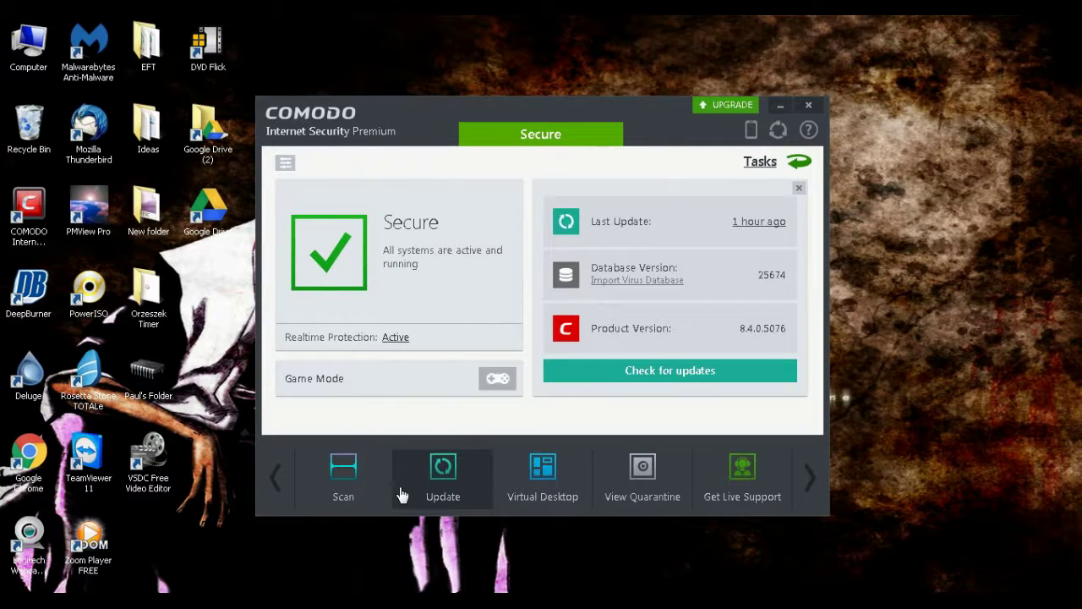
- Open the Scans page of COMODO's advanced settings through the additional options of Custom Scan
click(365, 497)
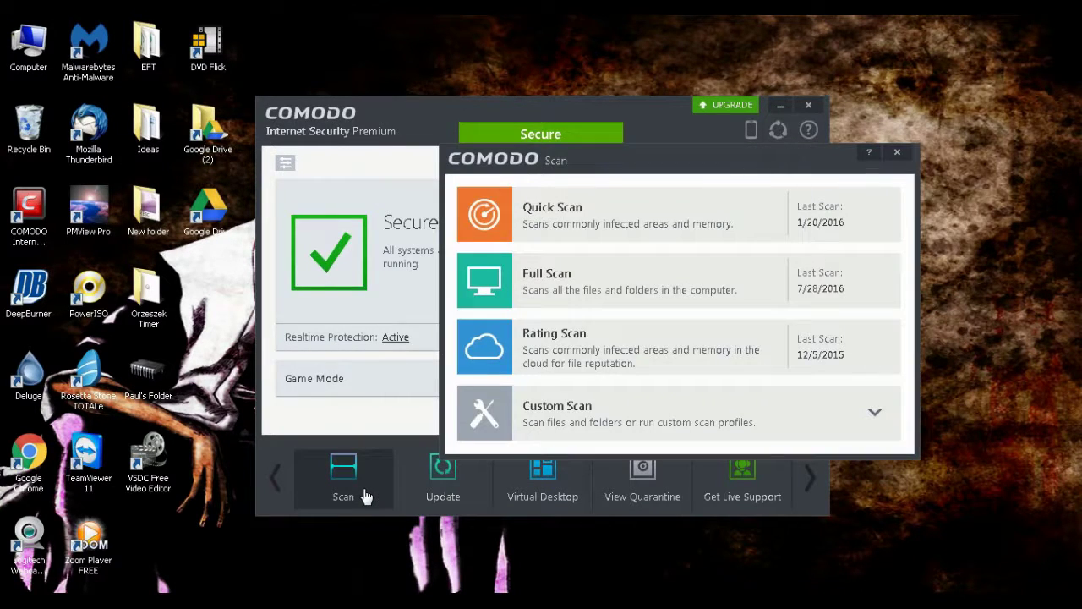
click(570, 425)
click(570, 425)
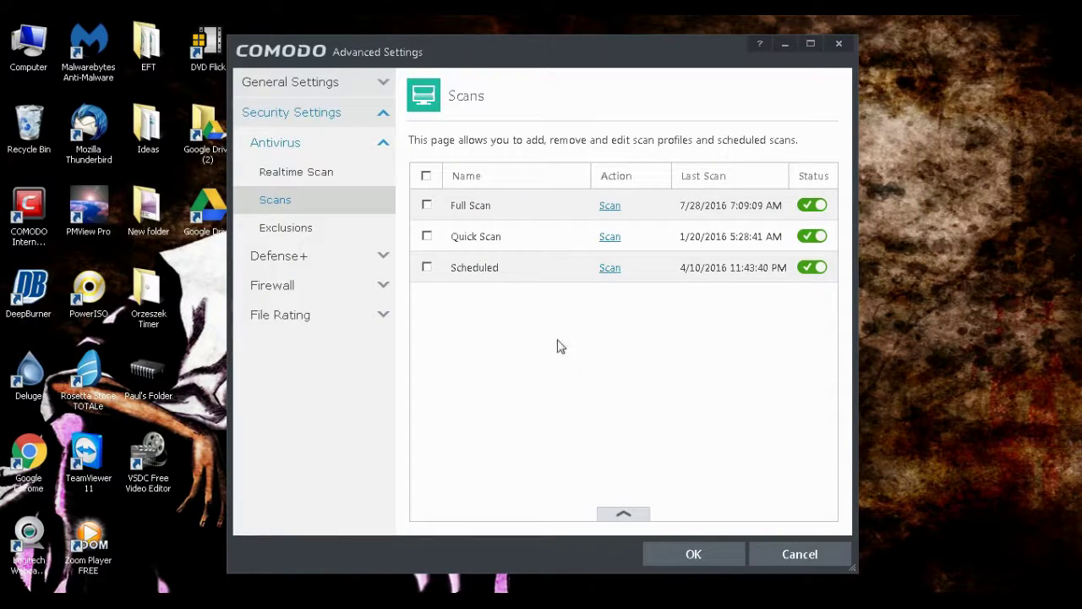
- Add a new scan profile named WEEKLY SCAN to COMODO's list of scans
right_click(559, 346)
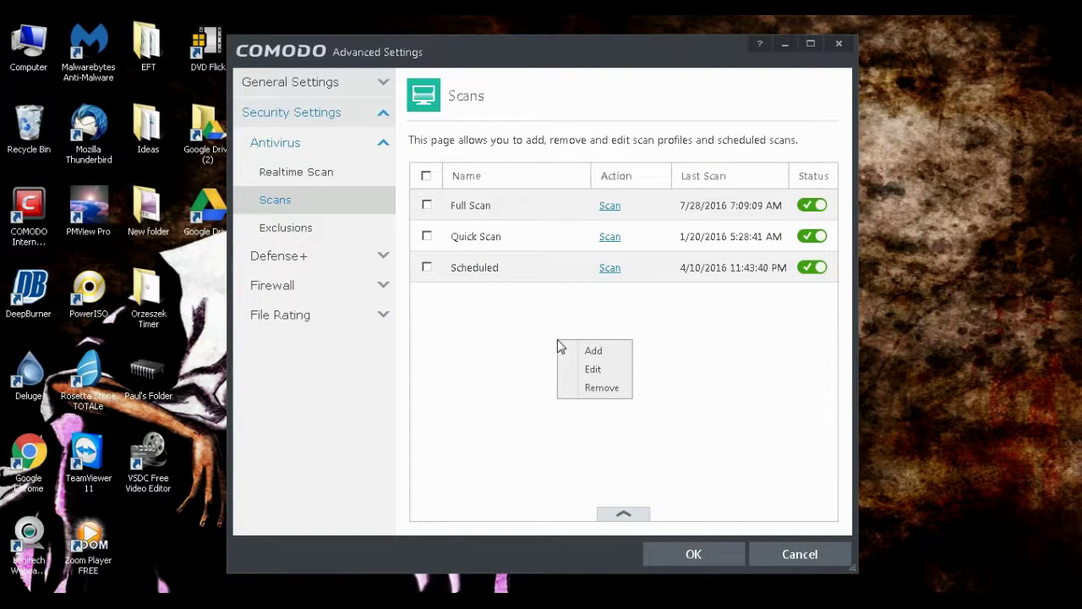
click(503, 273)
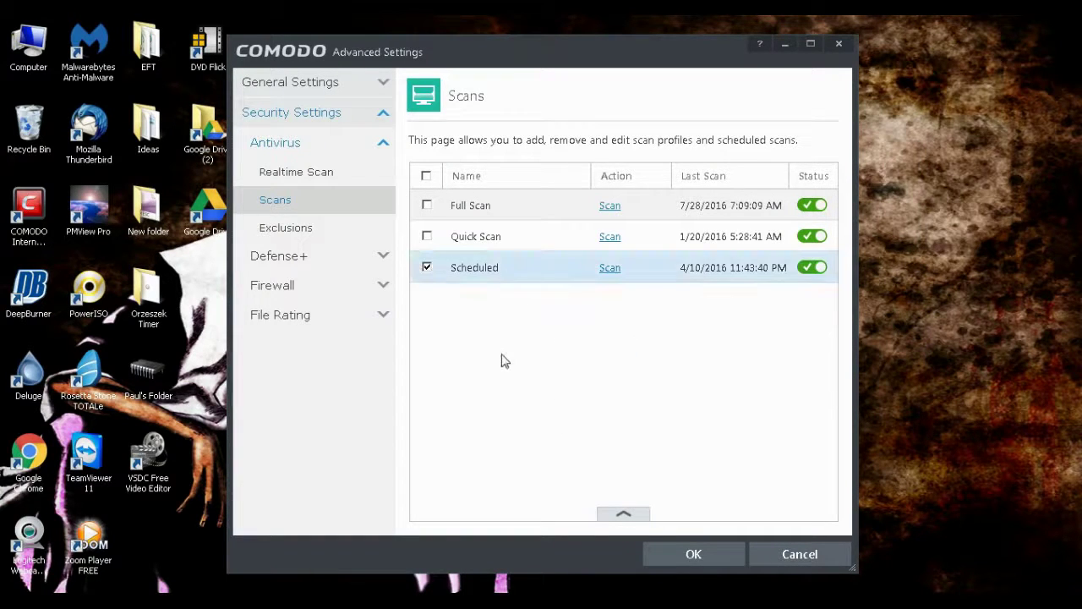
right_click(539, 338)
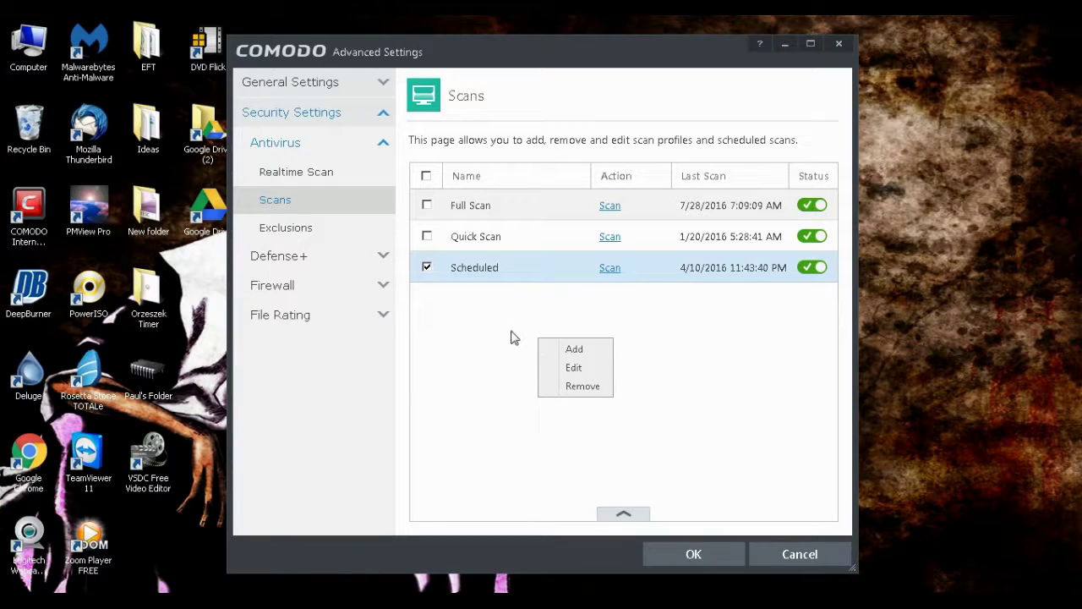
right_click(510, 336)
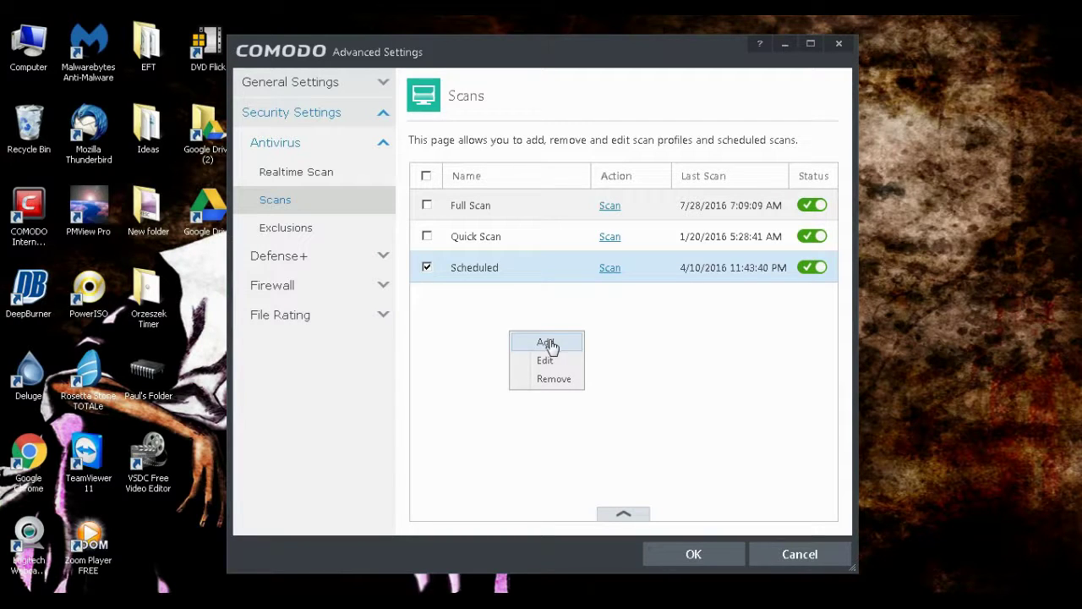
click(546, 342)
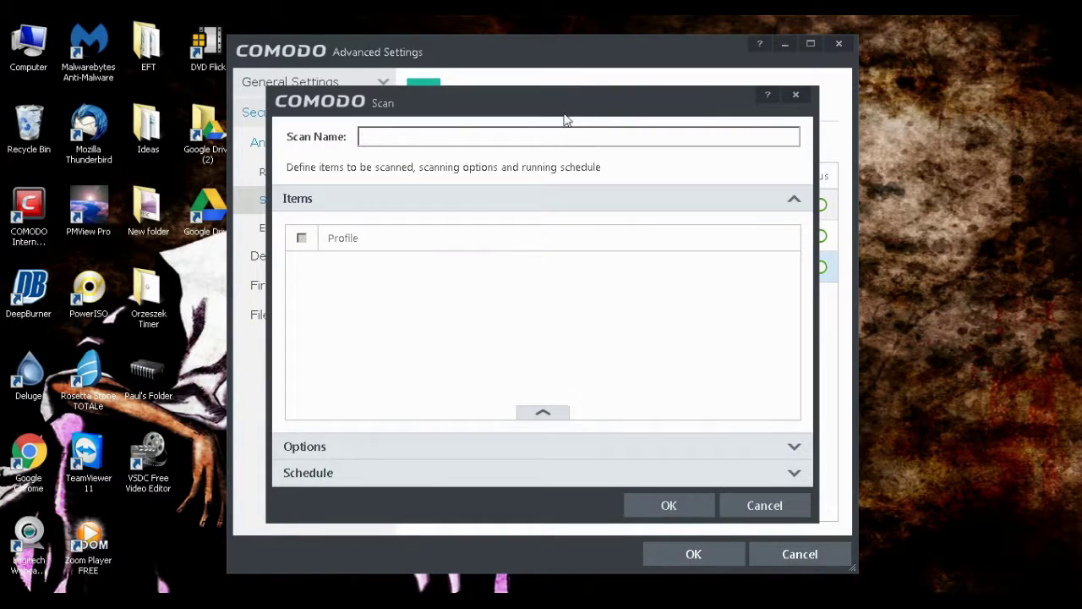
key(Caps_Lock)
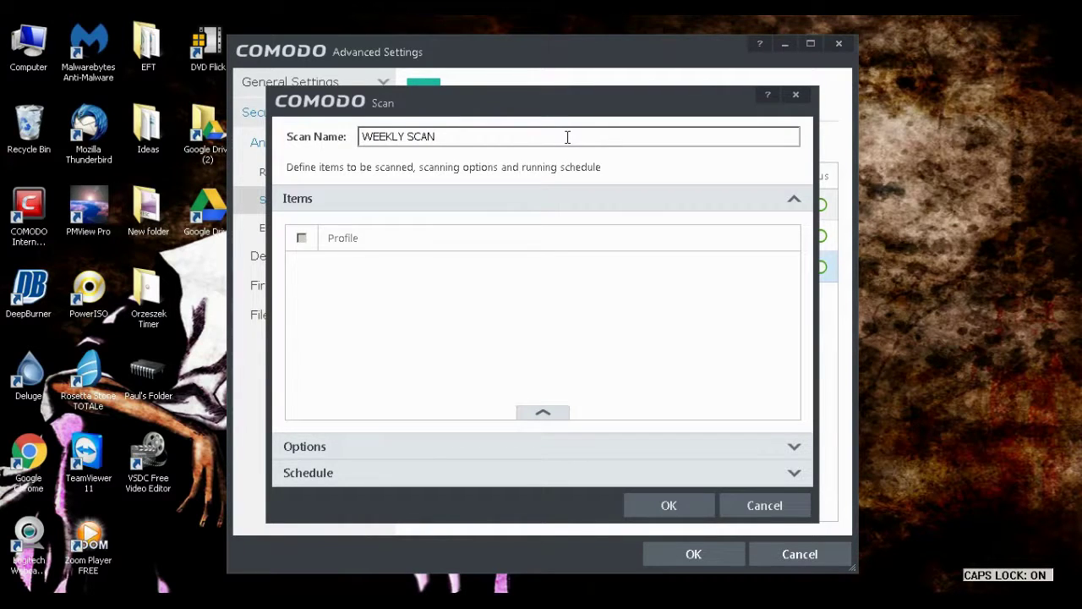
- Add the Entire Computer region to the items covered by WEEKLY SCAN
right_click(404, 286)
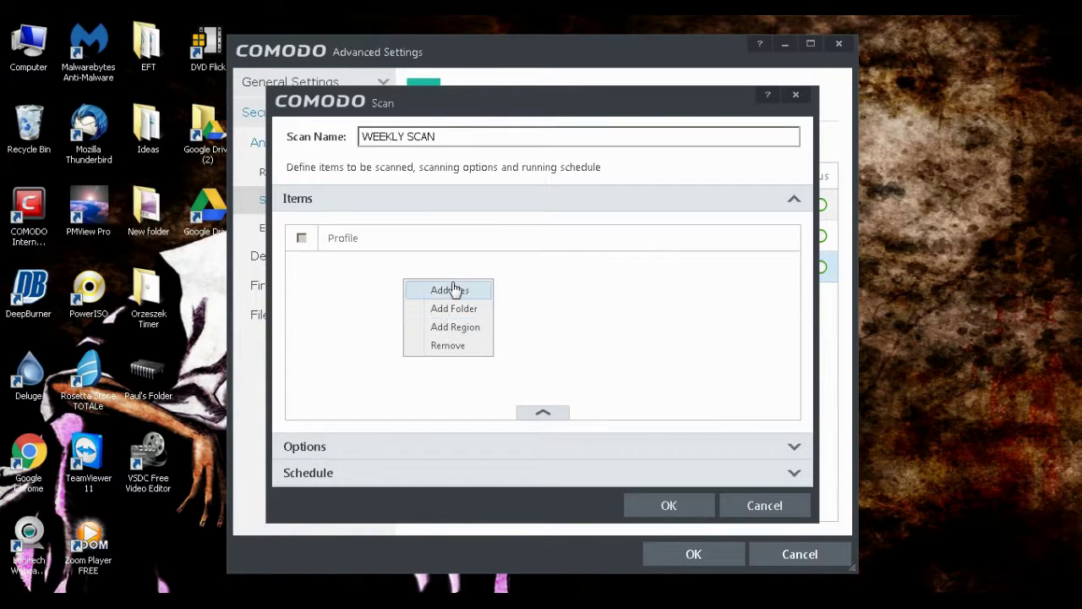
click(448, 327)
click(454, 258)
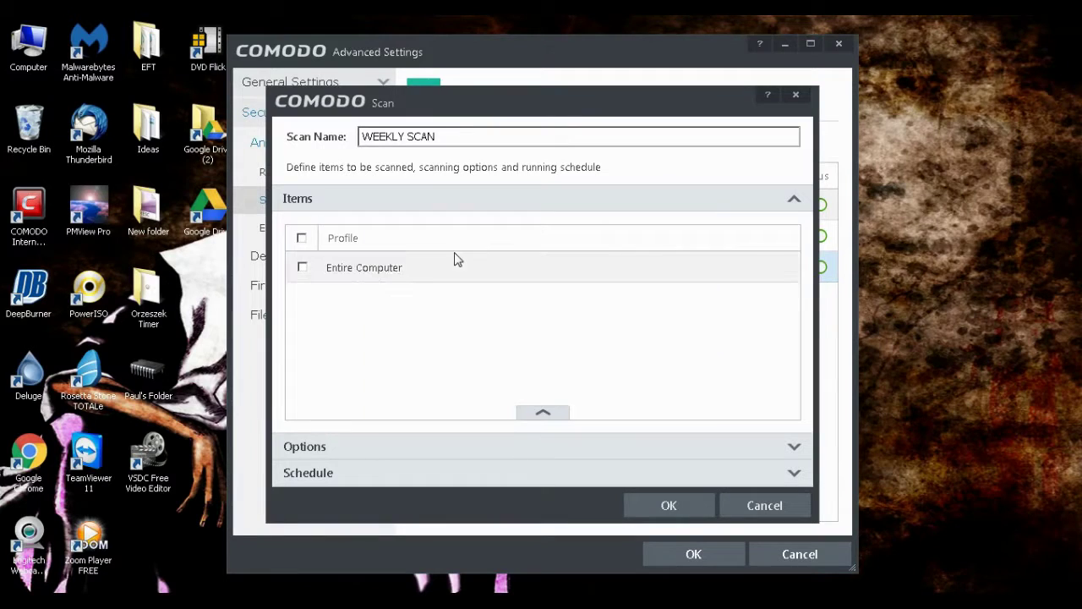
- Schedule WEEKLY SCAN to run every week on Sunday and save the scan profile
click(332, 470)
click(338, 355)
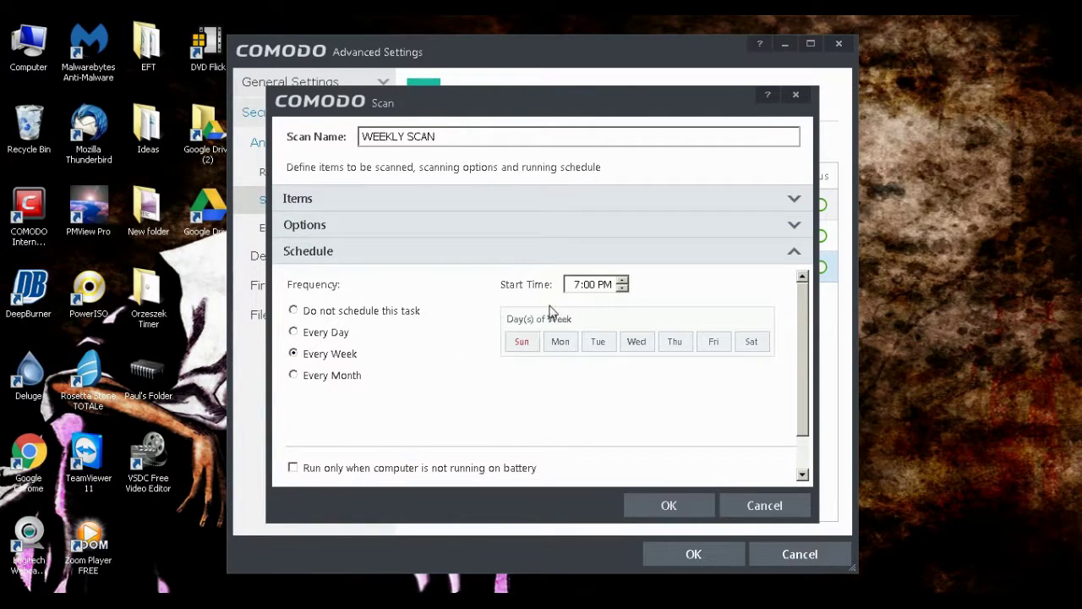
click(521, 341)
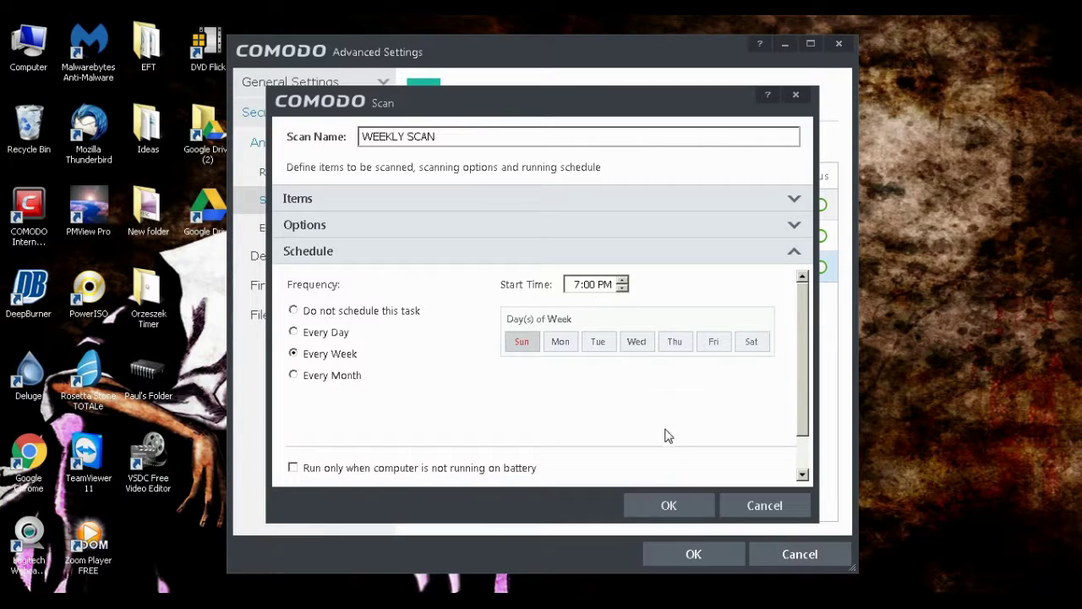
click(704, 508)
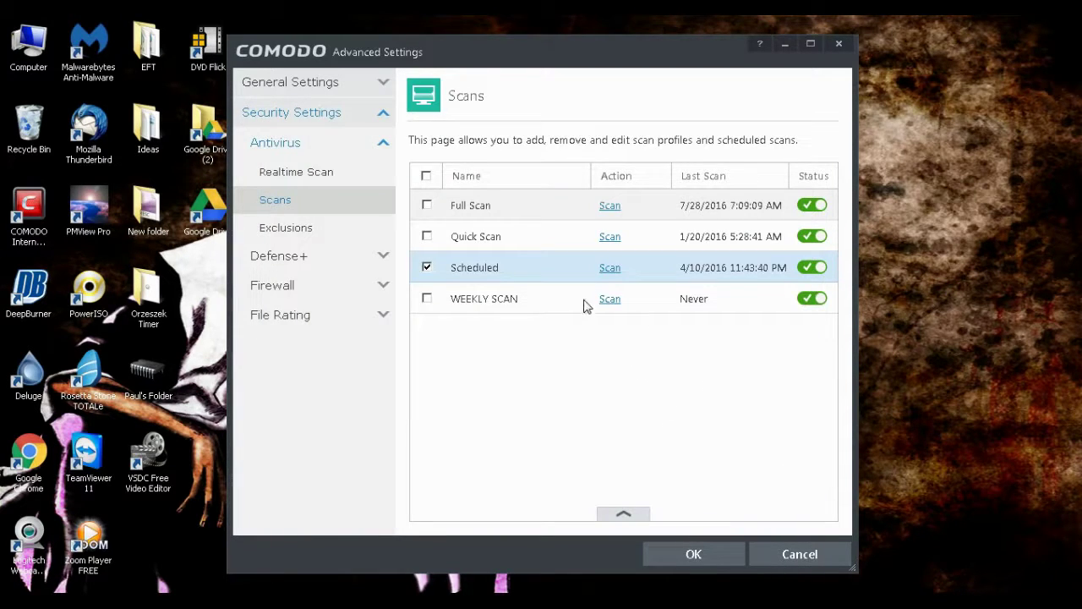
- Remove the WEEKLY SCAN profile from the list, leaving the Scheduled profile unchecked
click(427, 297)
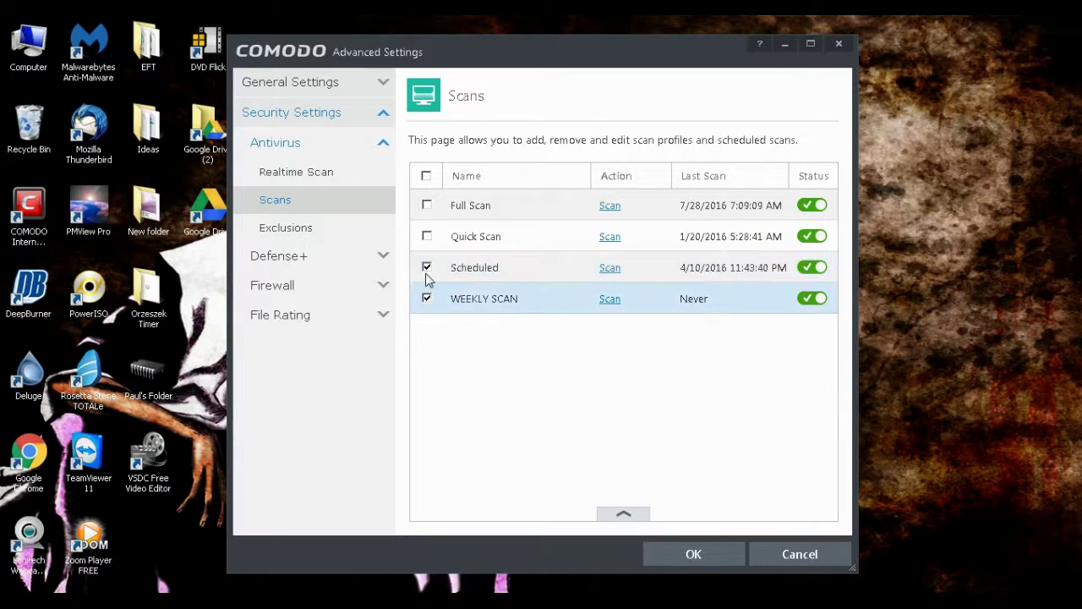
click(427, 268)
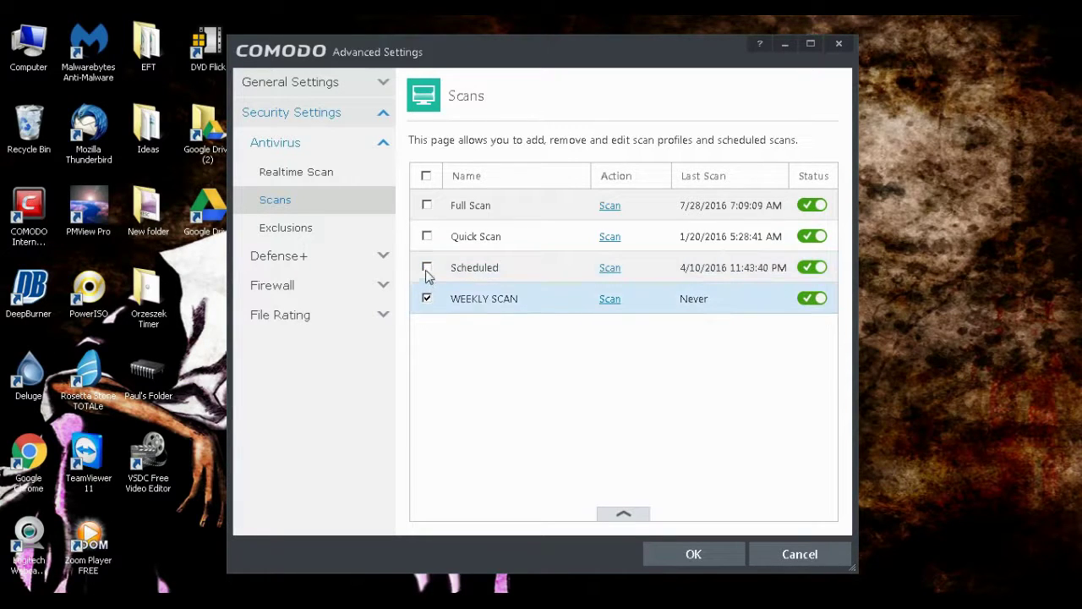
right_click(525, 301)
click(555, 345)
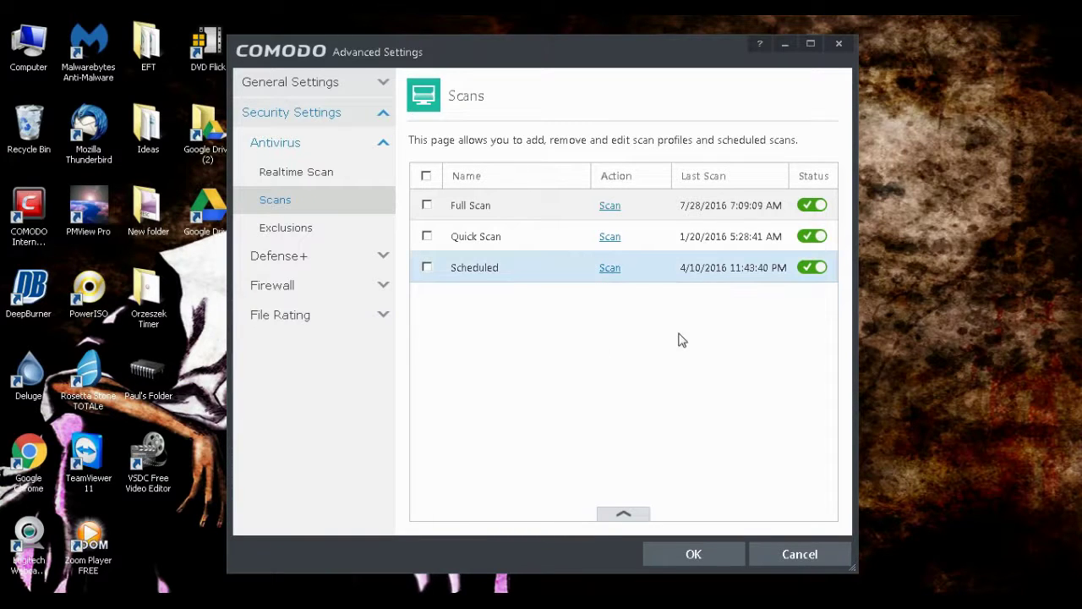
- Accept the advanced settings and close the COMODO Internet Security window
click(687, 548)
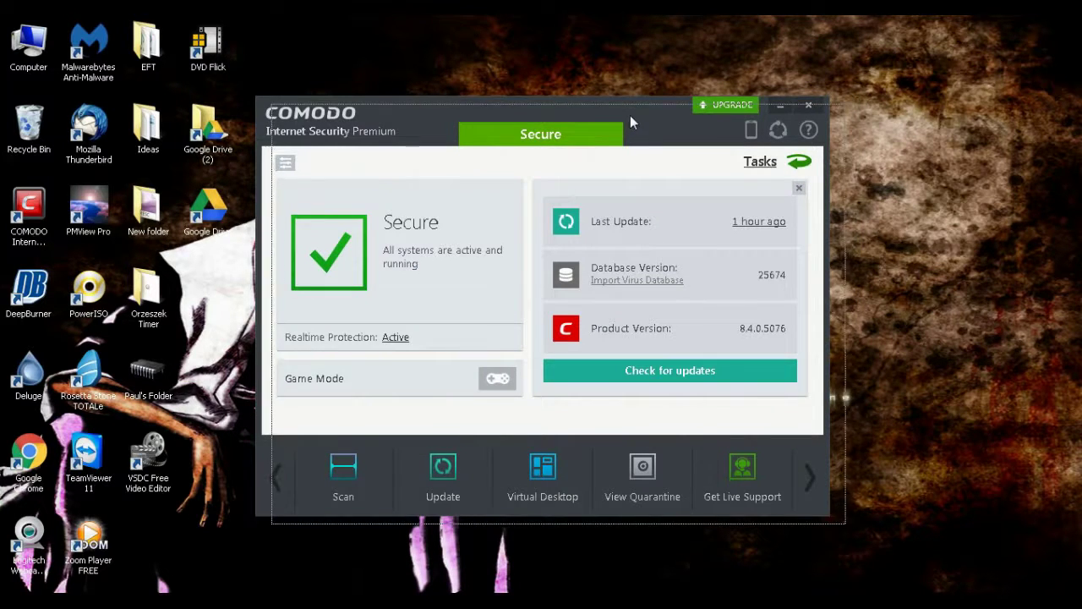
click(844, 118)
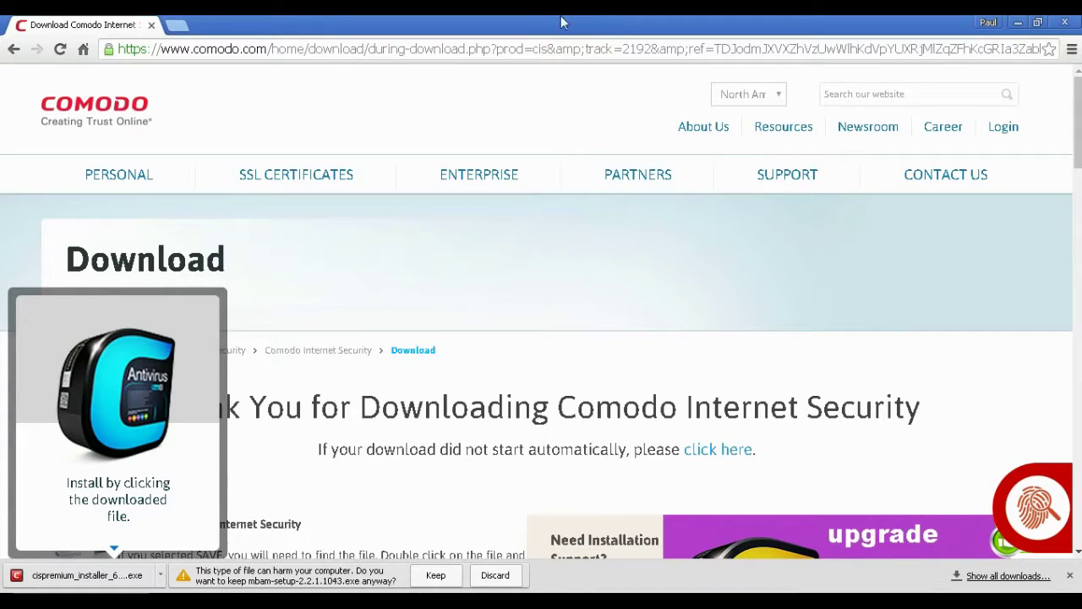
- Dismiss the downloads bar in Chrome and look at the COMODO icon among the hidden notification icons
click(1070, 575)
click(972, 598)
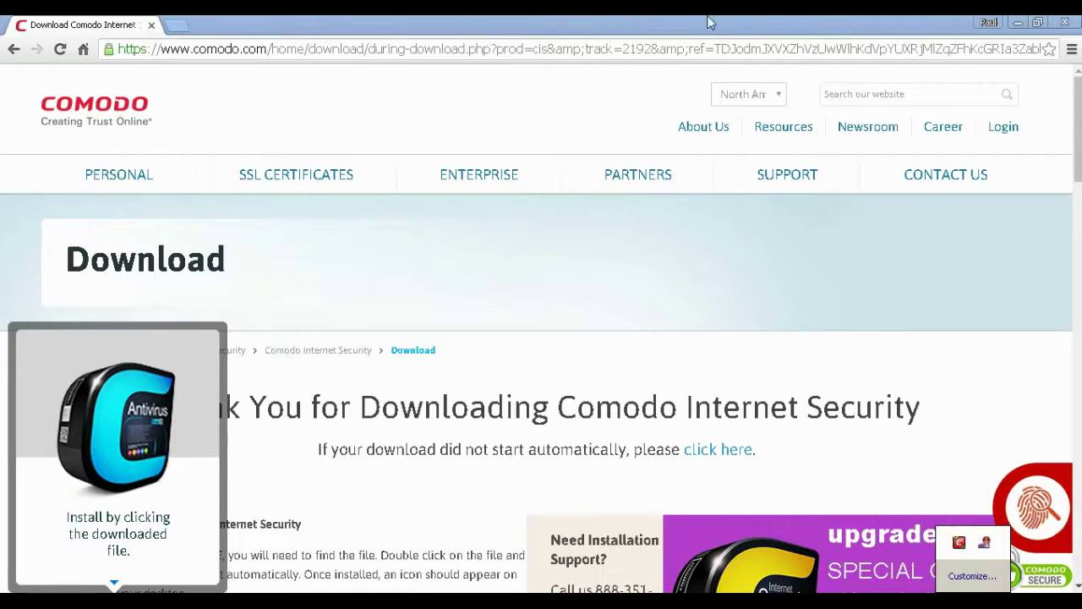
click(618, 22)
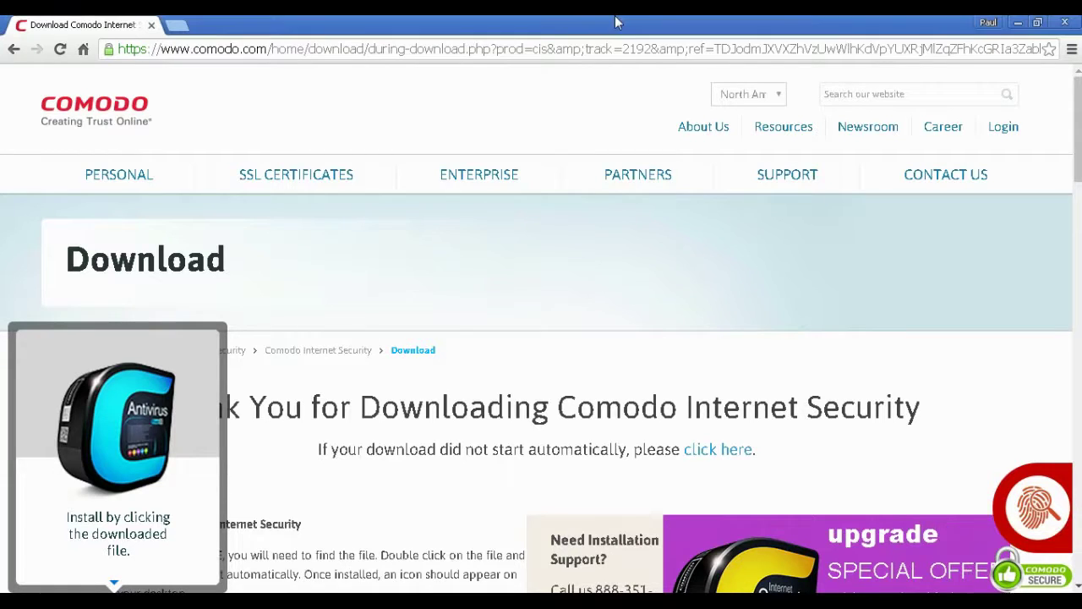
click(569, 48)
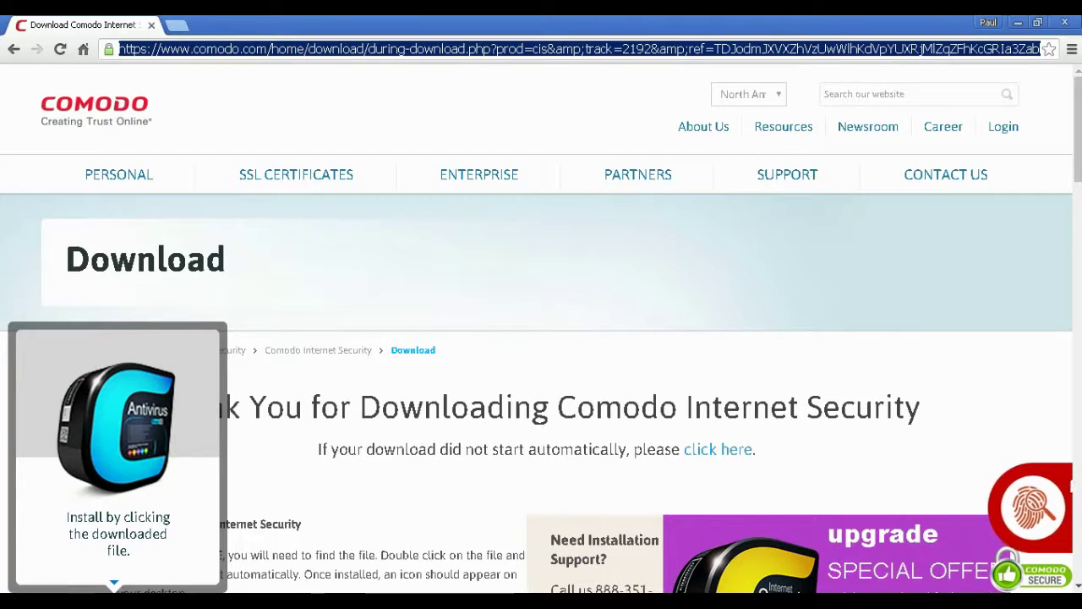
click(972, 600)
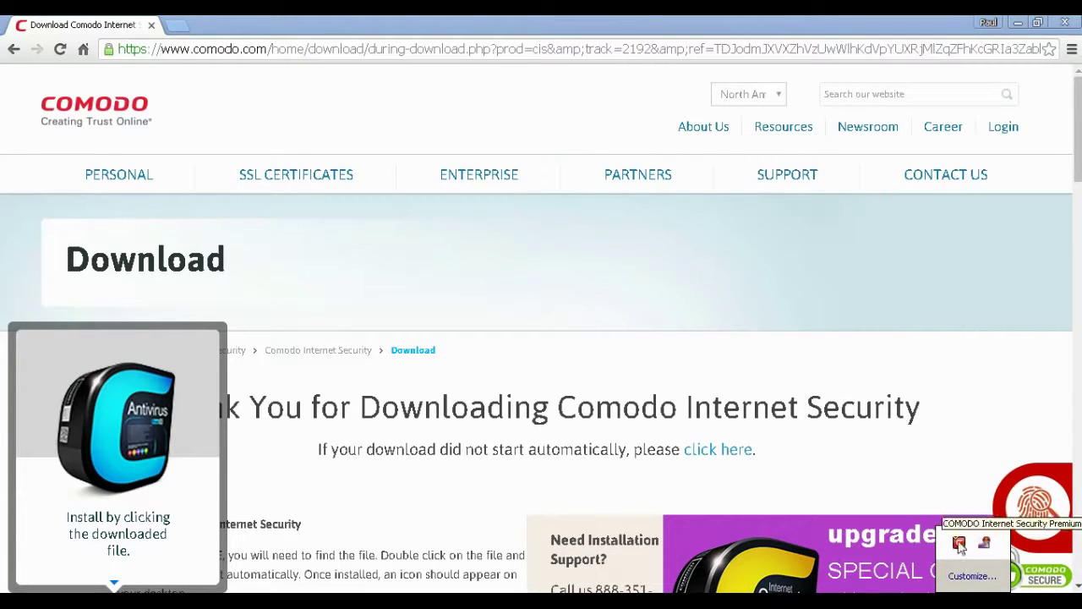
click(346, 23)
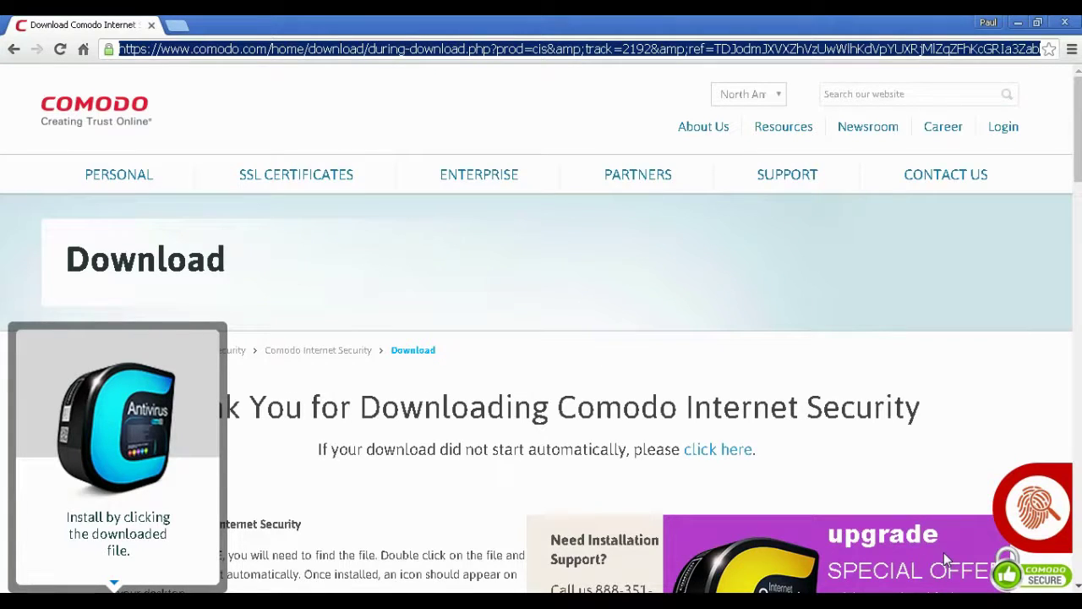
scroll(545, 375, down, 4)
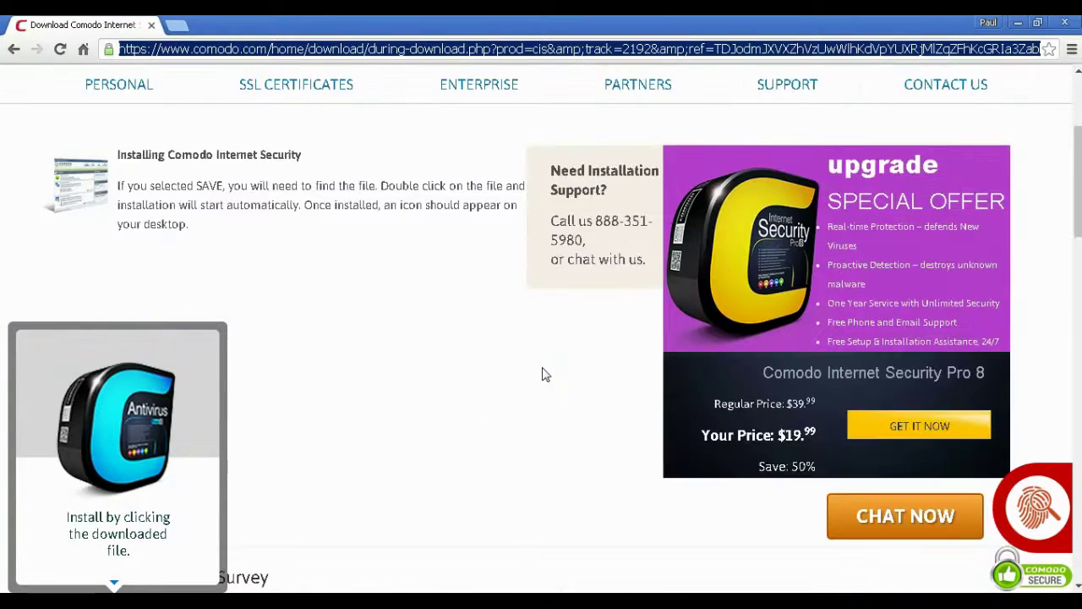
scroll(546, 375, up, 4)
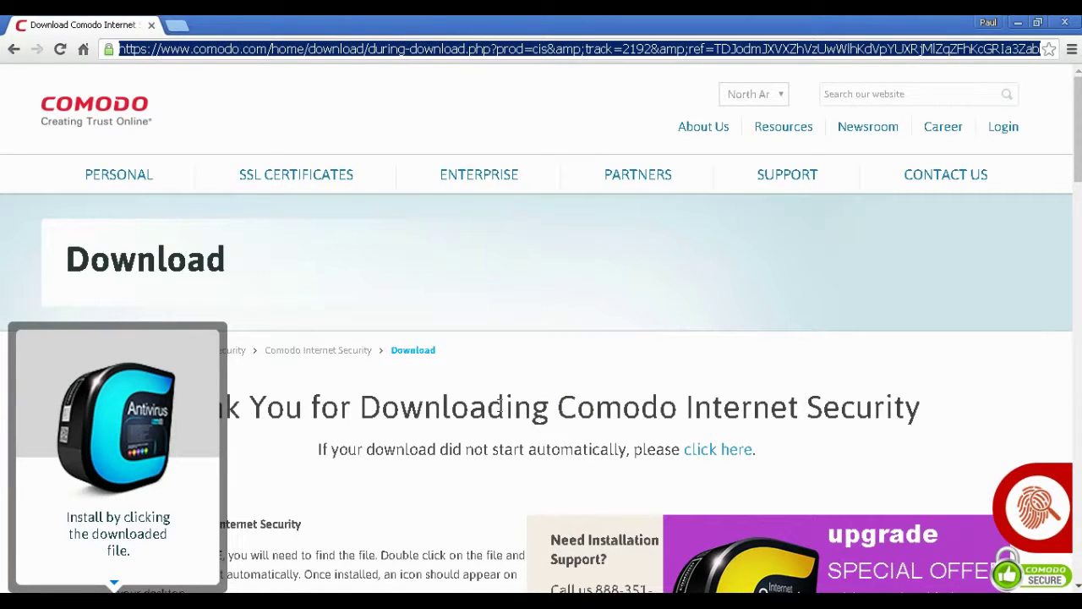
scroll(499, 406, down, 2)
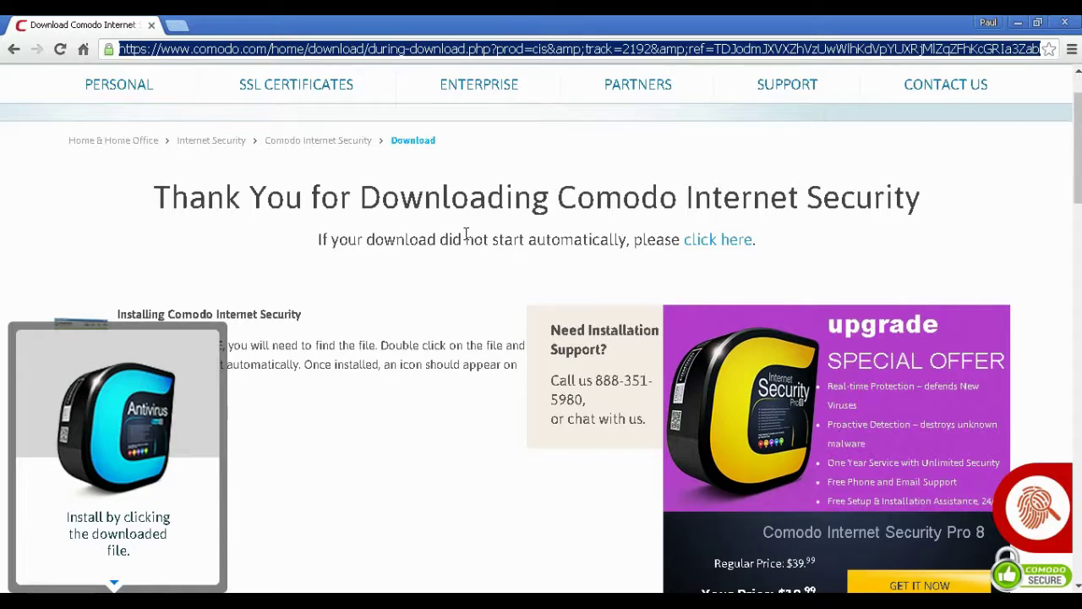
scroll(465, 235, up, 2)
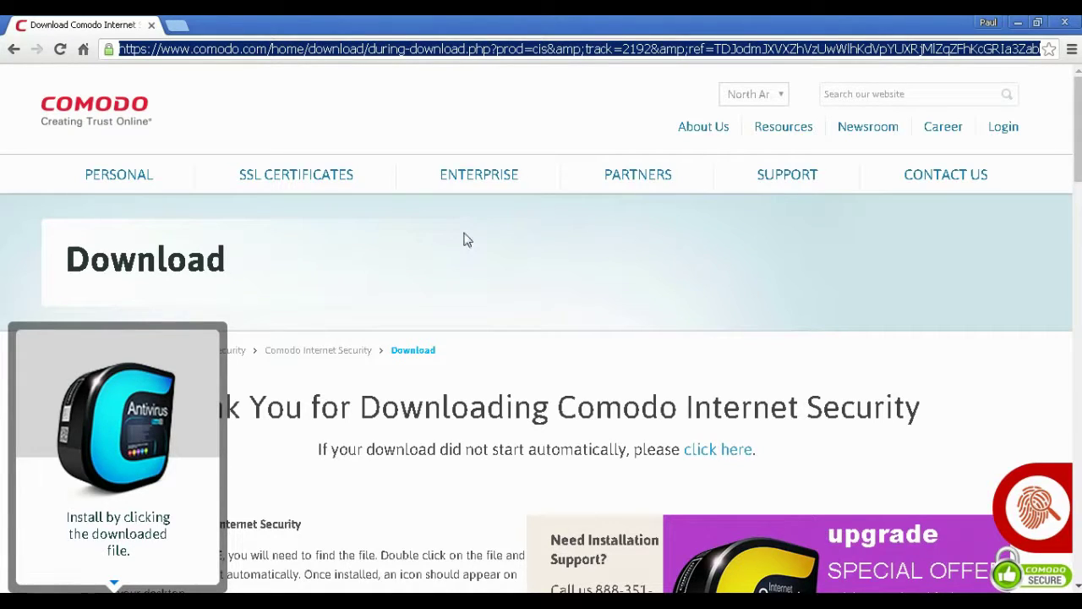
mouse_move(443, 181)
key(Caps_Lock)
- Minimize Chrome to the desktop and move iExplore.exe to a spot beneath Rkill.txt
click(1018, 23)
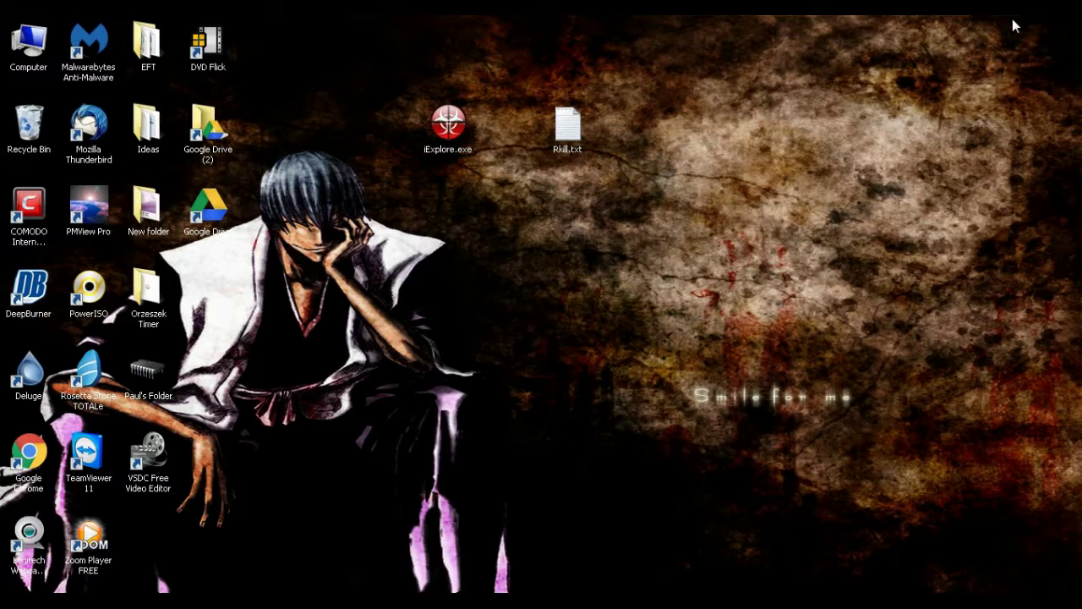
drag(459, 150, 630, 220)
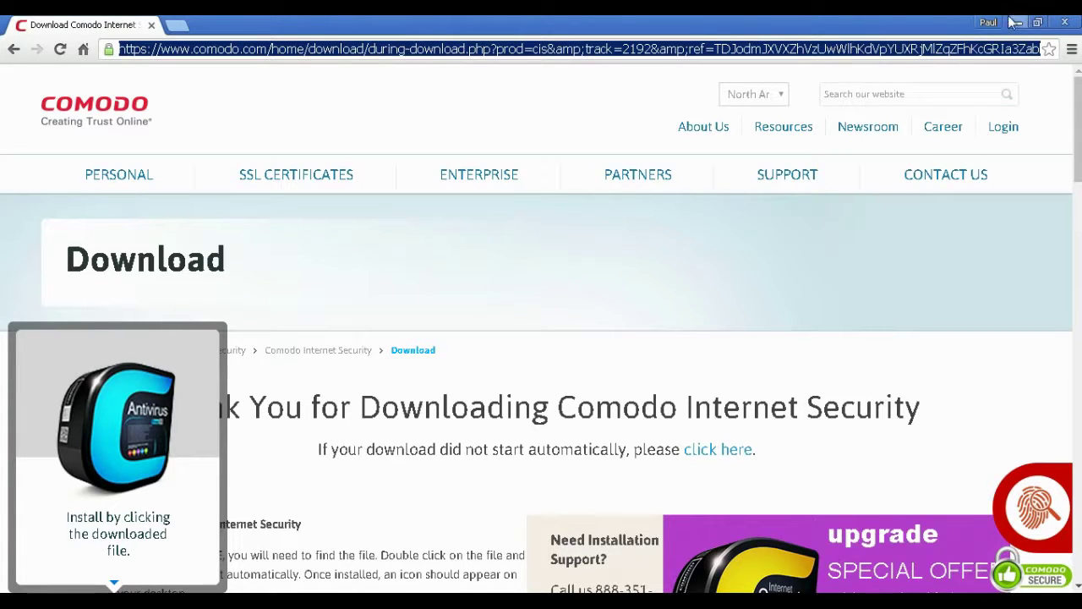
scroll(647, 221, down, 5)
scroll(648, 221, up, 5)
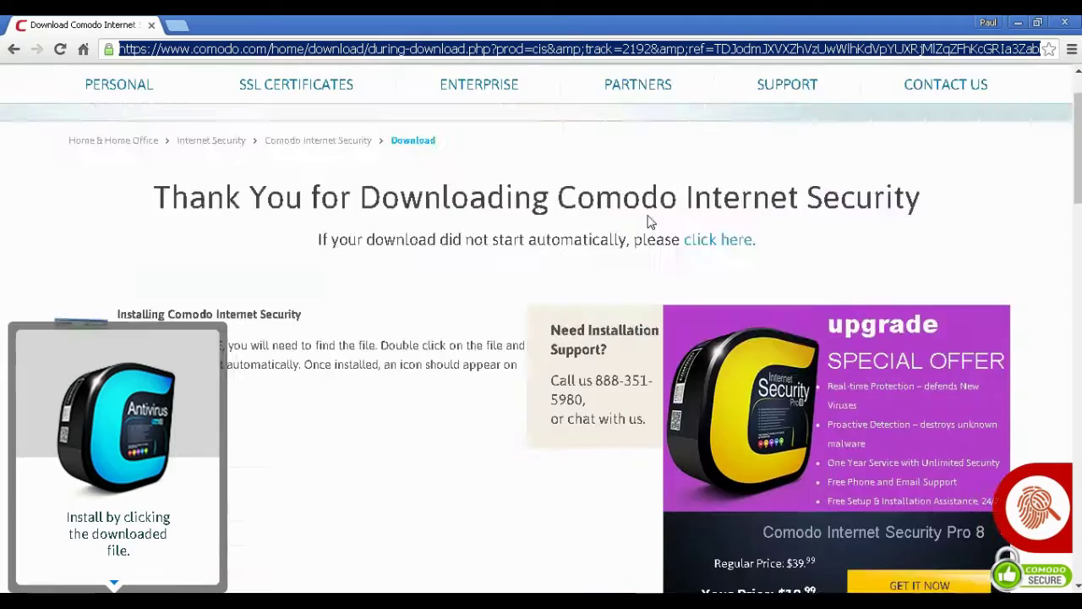
click(1020, 22)
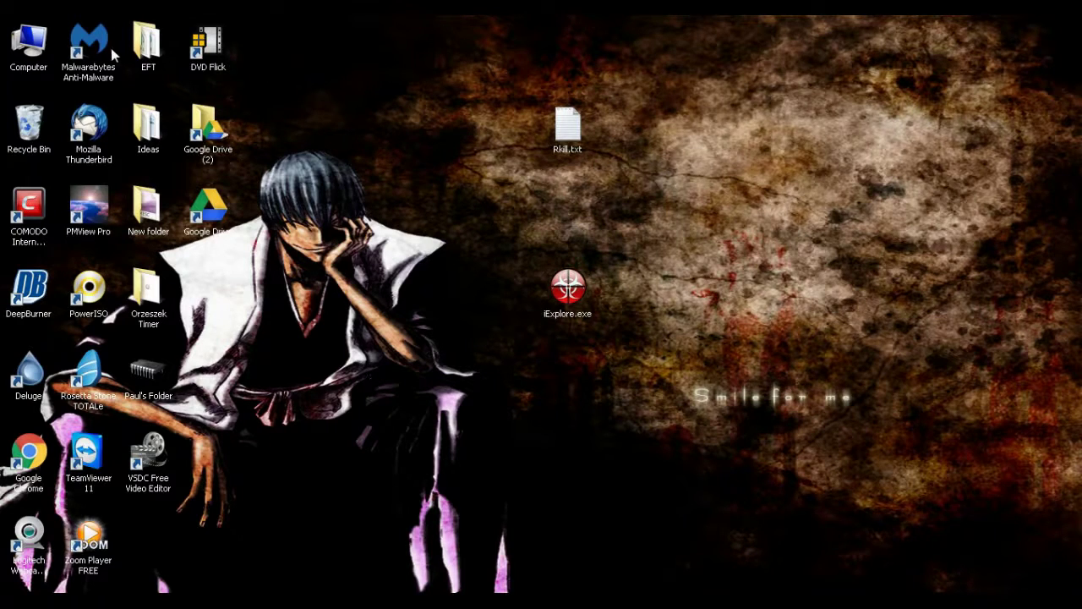
- Move the Malwarebytes Anti-Malware and COMODO Internet Security shortcuts side by side into the same desktop row as Rkill.txt
drag(111, 49, 376, 152)
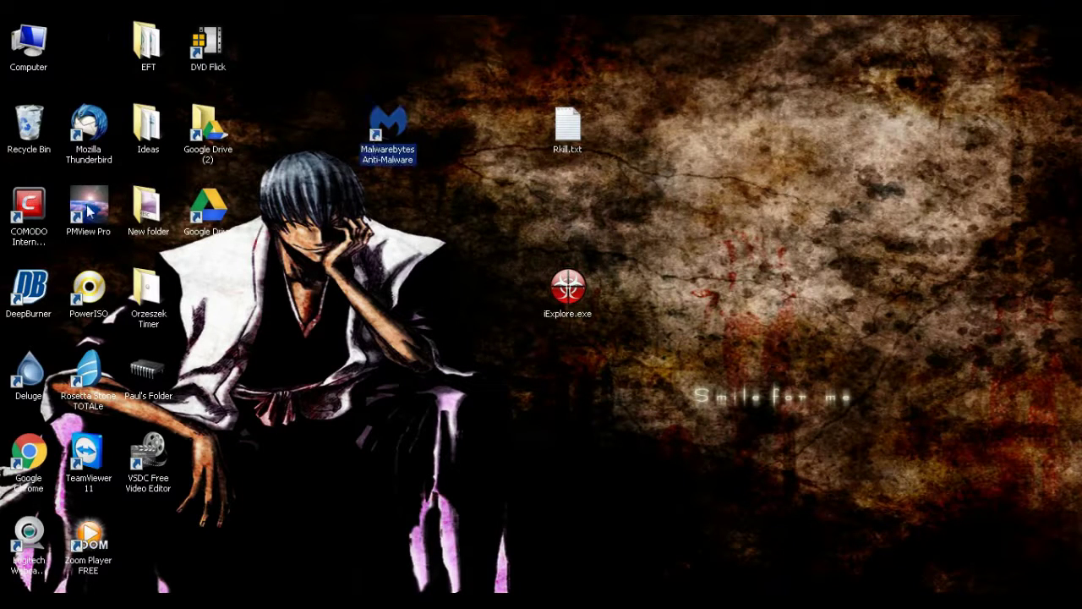
click(42, 211)
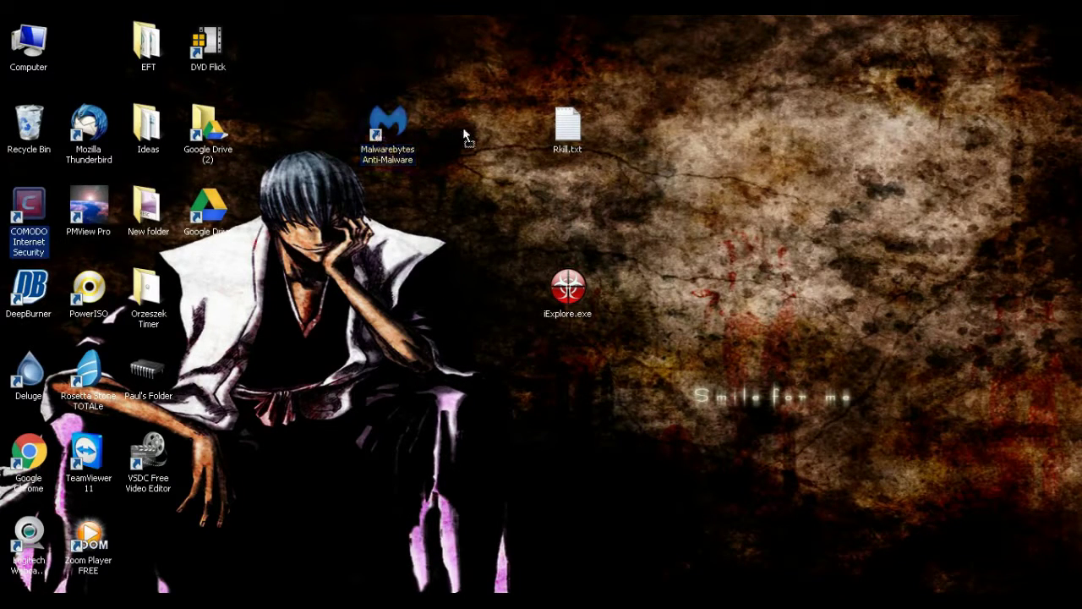
drag(464, 135, 466, 137)
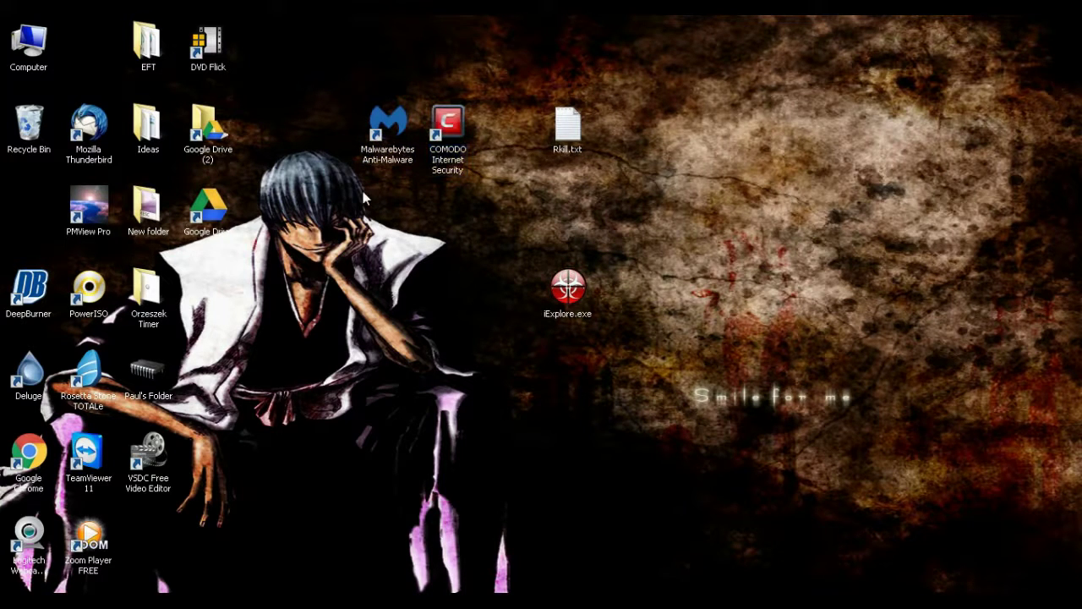
drag(364, 198, 483, 99)
click(483, 100)
drag(350, 60, 492, 181)
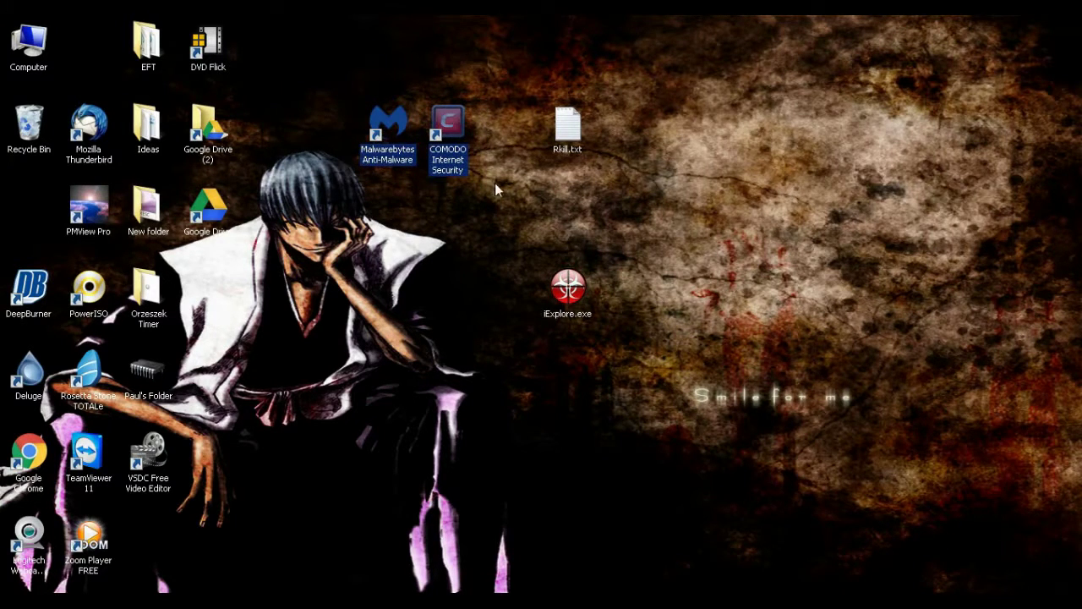
click(581, 215)
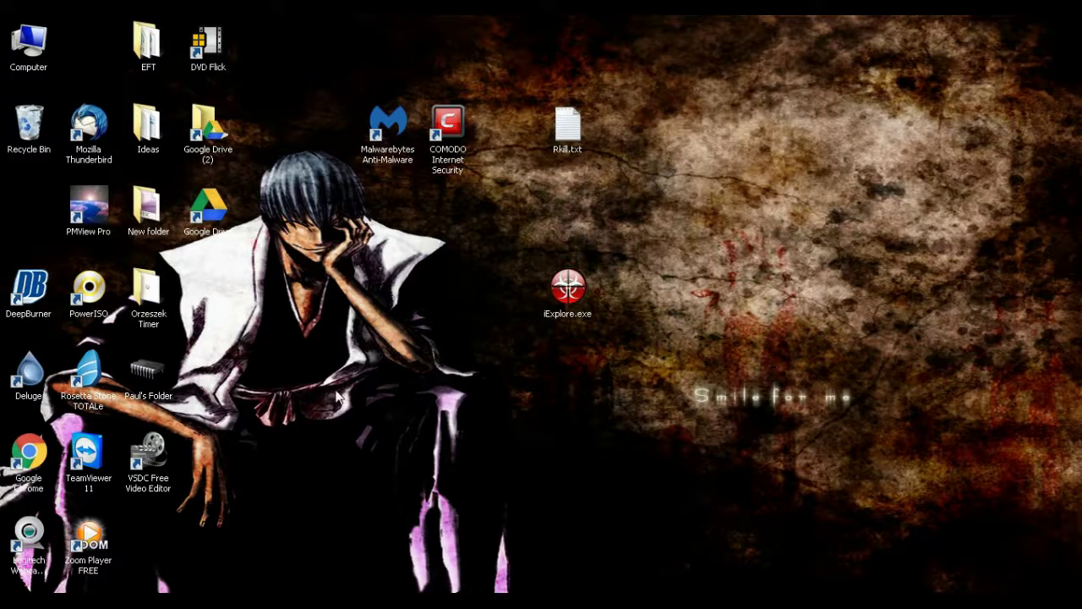
click(565, 286)
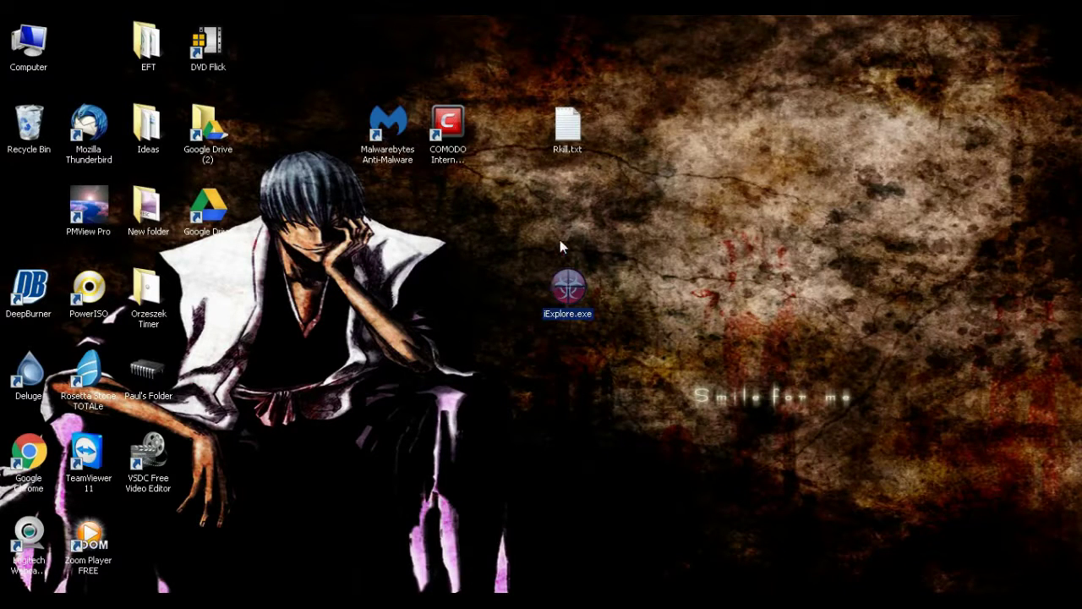
click(560, 241)
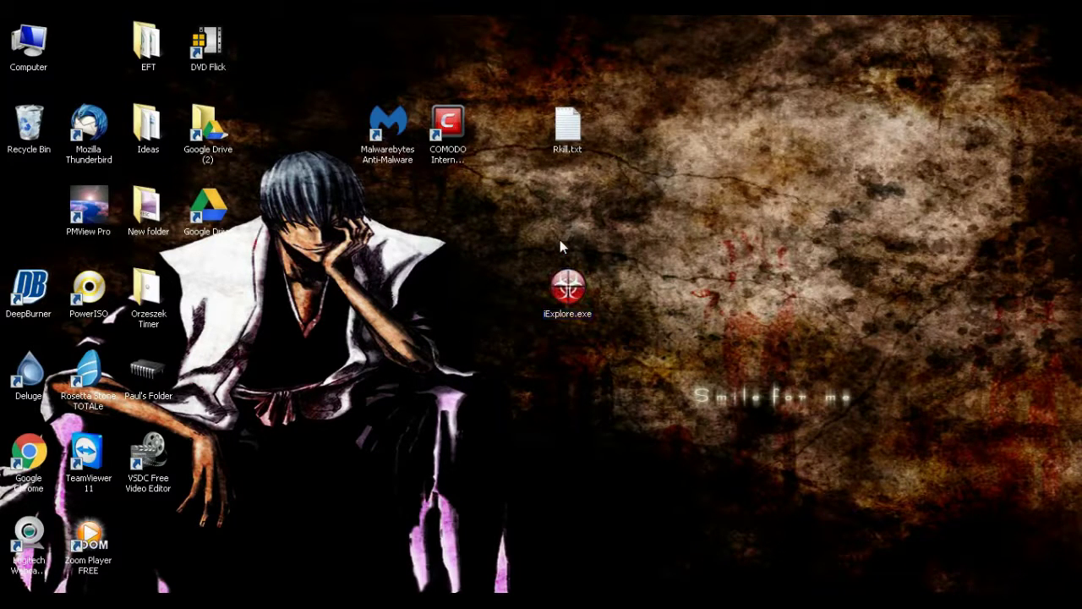
click(565, 289)
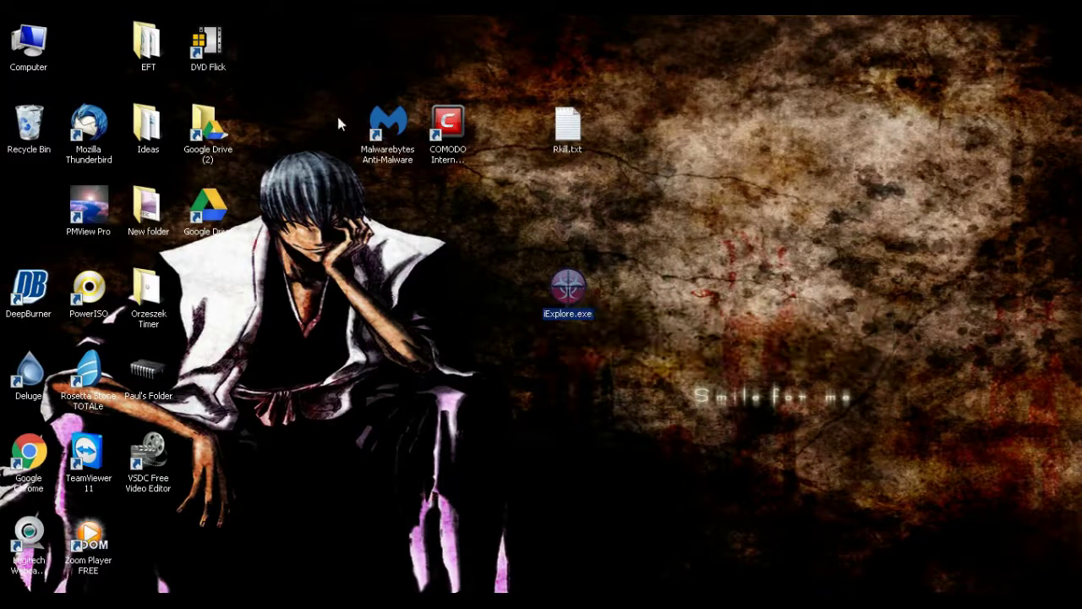
click(376, 130)
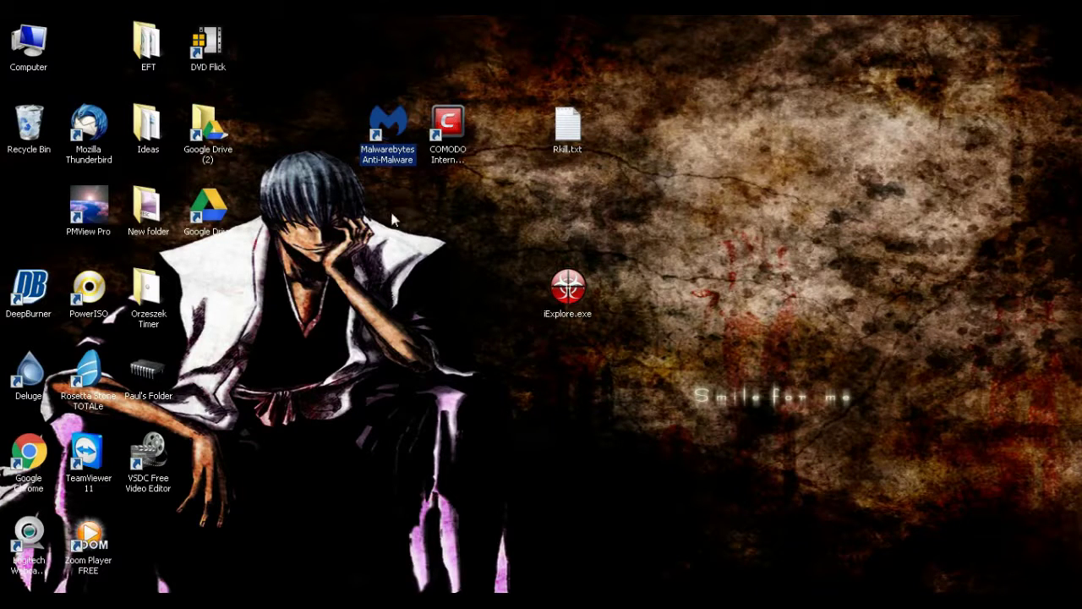
click(395, 219)
click(442, 149)
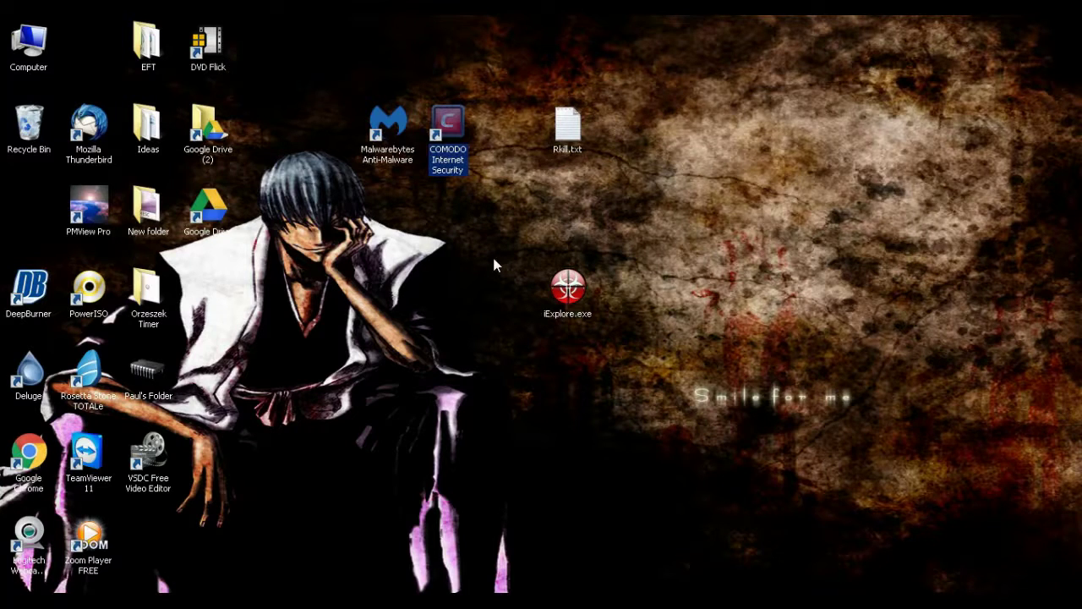
- Move iExplore.exe on the desktop to the spot directly beneath the COMODO Internet Security shortcut
click(494, 222)
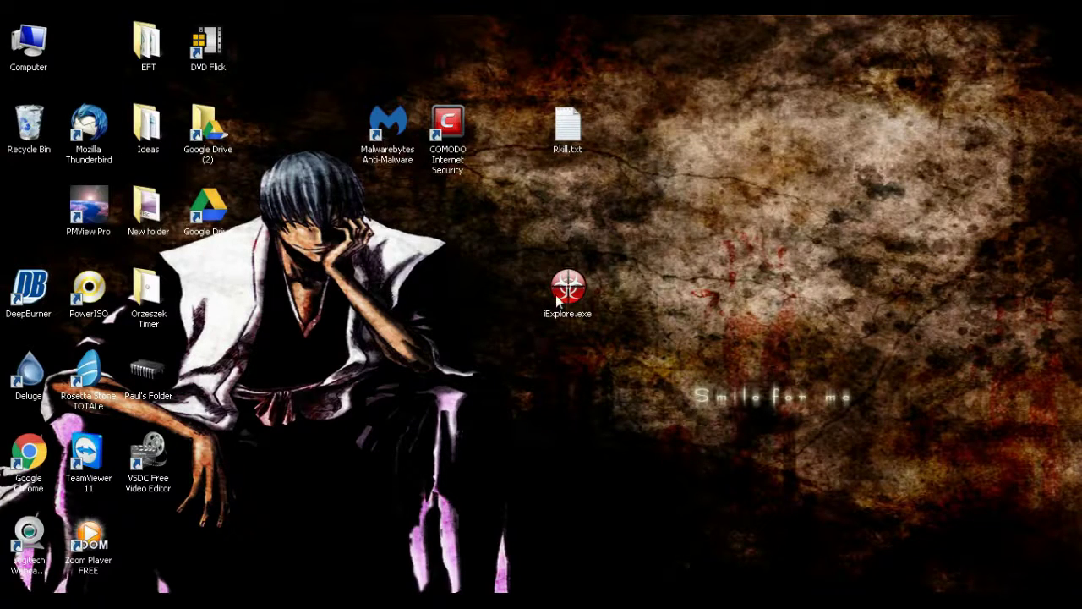
drag(589, 314, 471, 231)
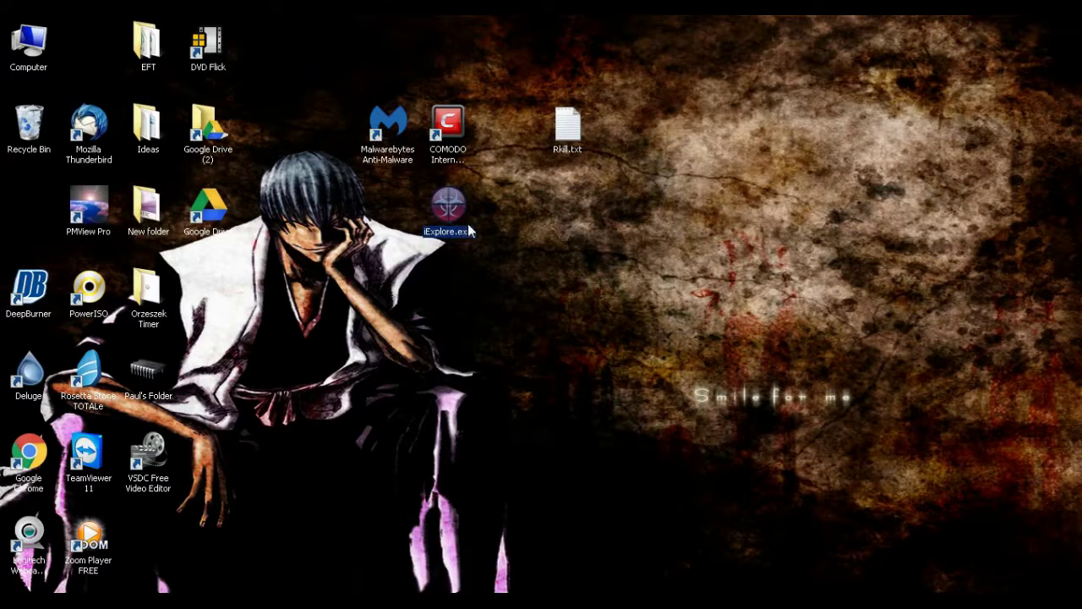
click(529, 252)
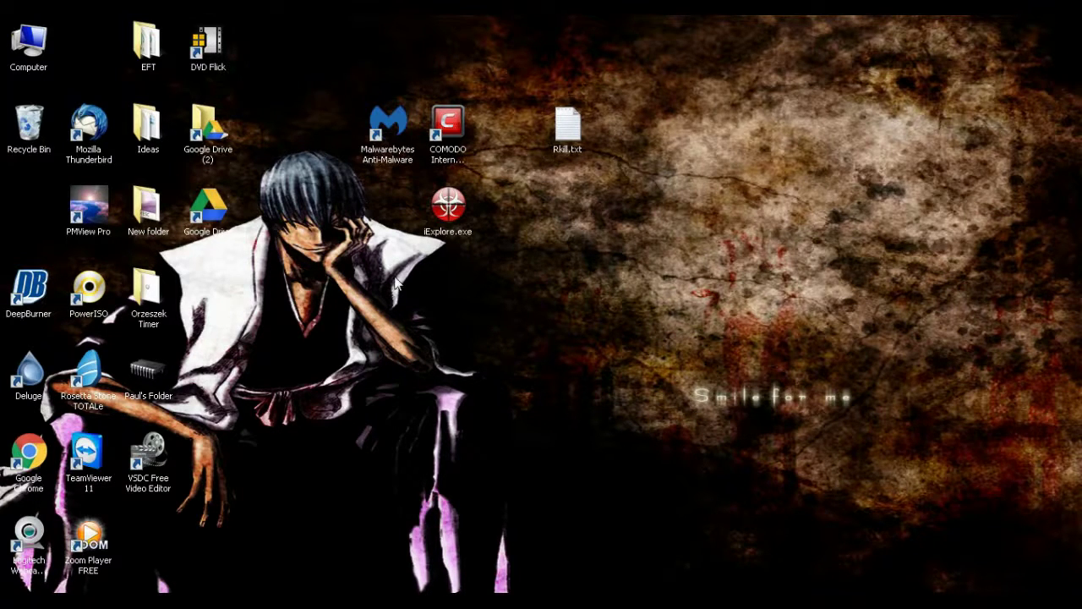
mouse_move(151, 604)
click(449, 123)
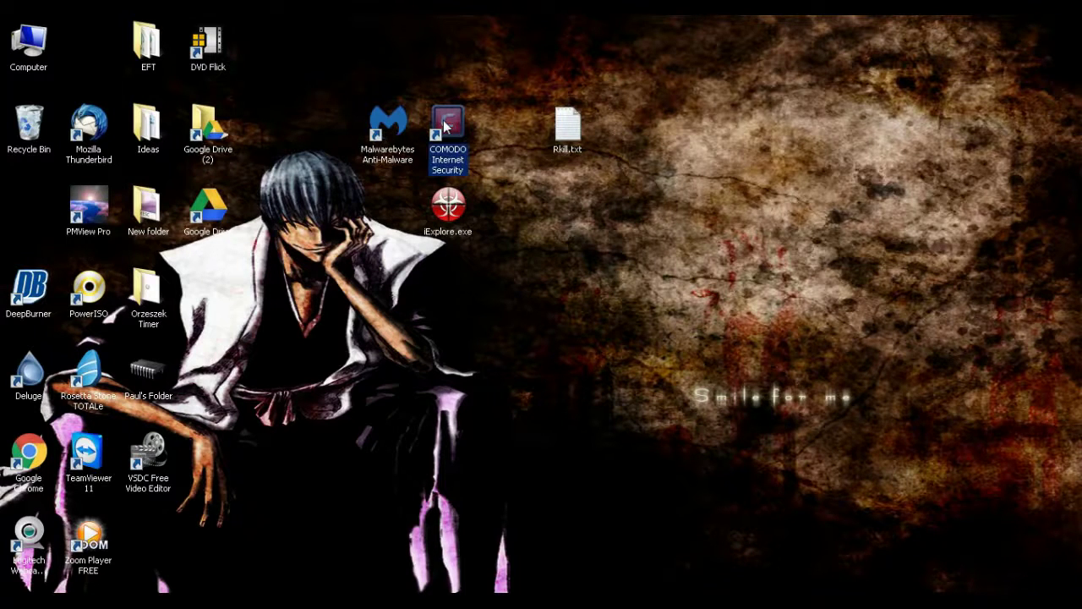
click(481, 58)
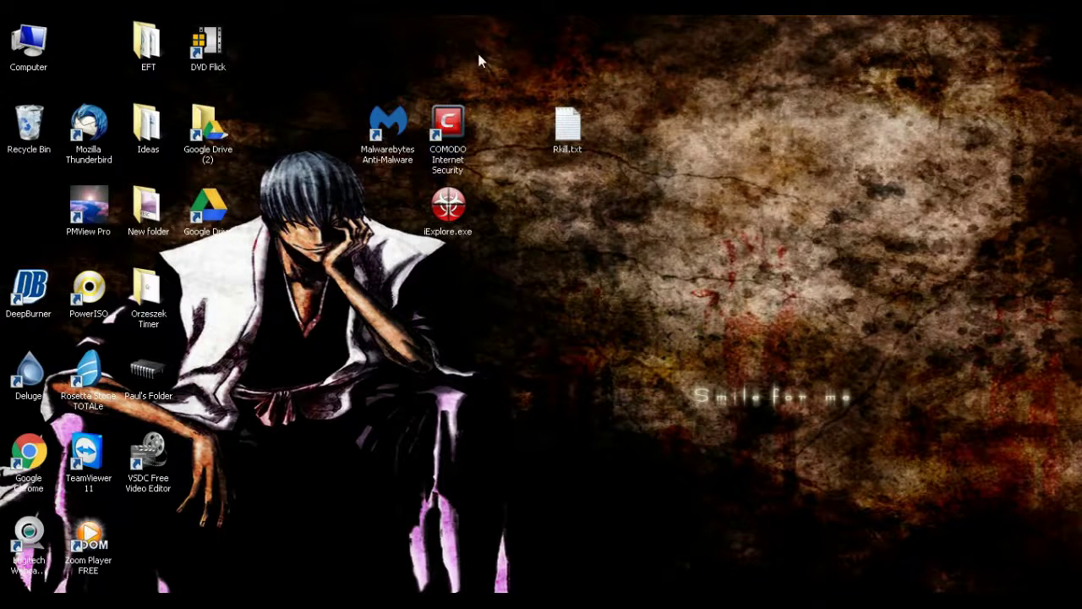
click(381, 134)
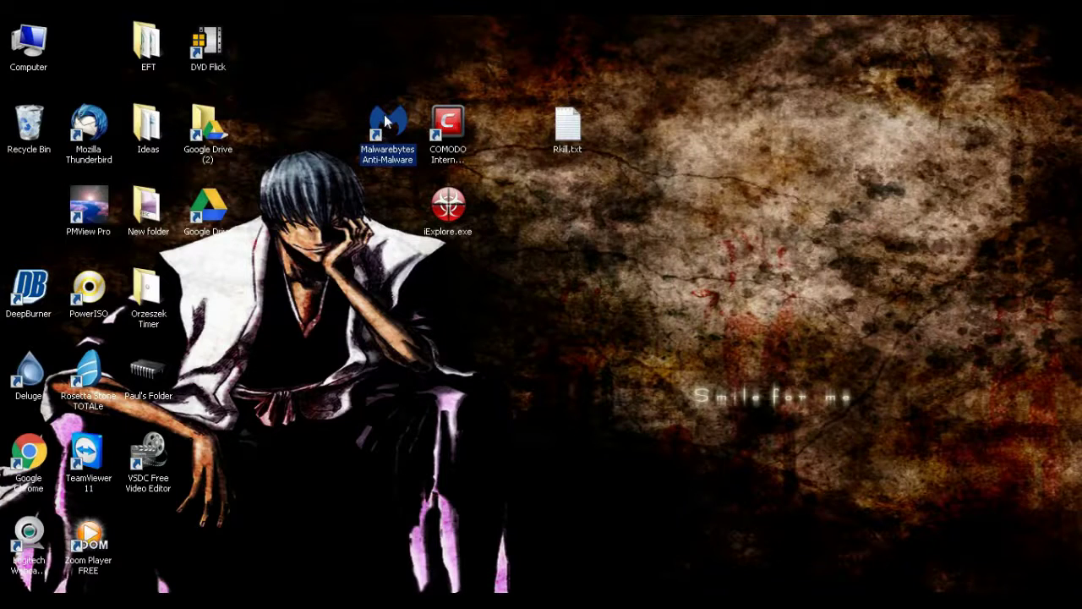
click(447, 112)
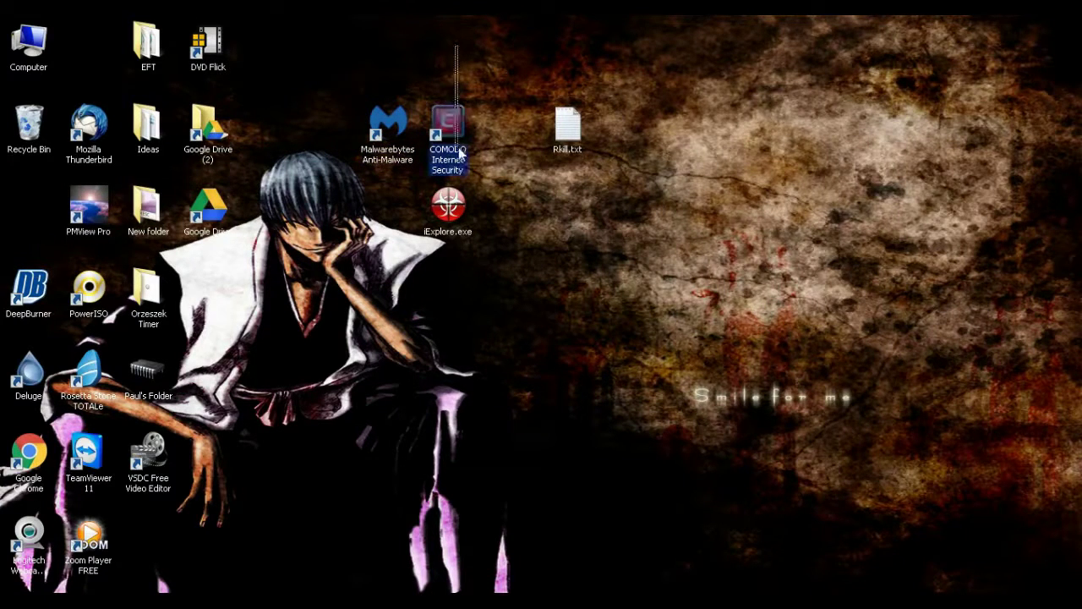
click(517, 53)
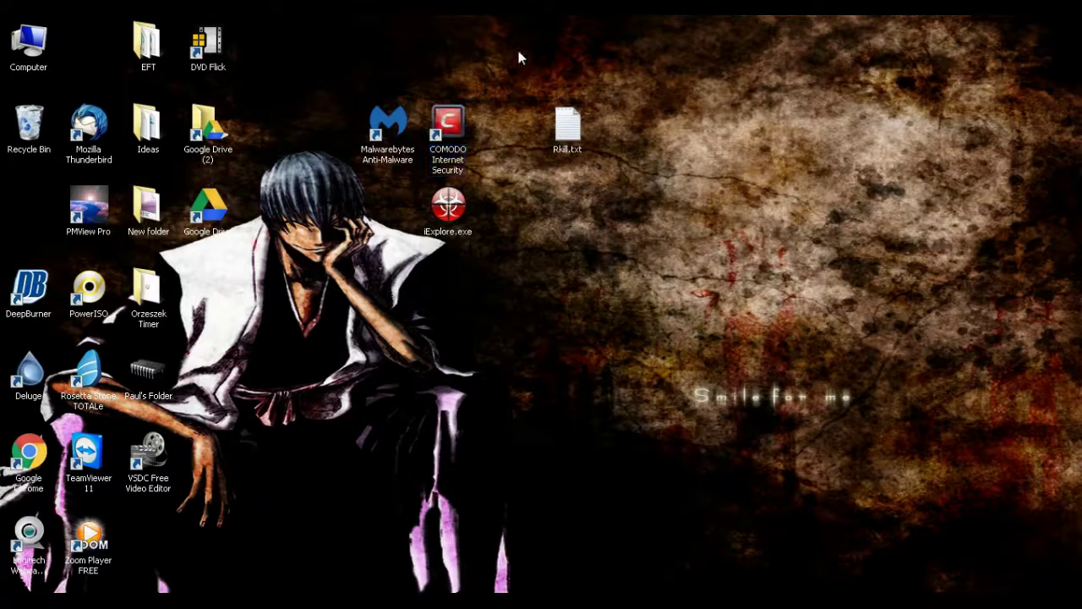
click(387, 127)
click(465, 122)
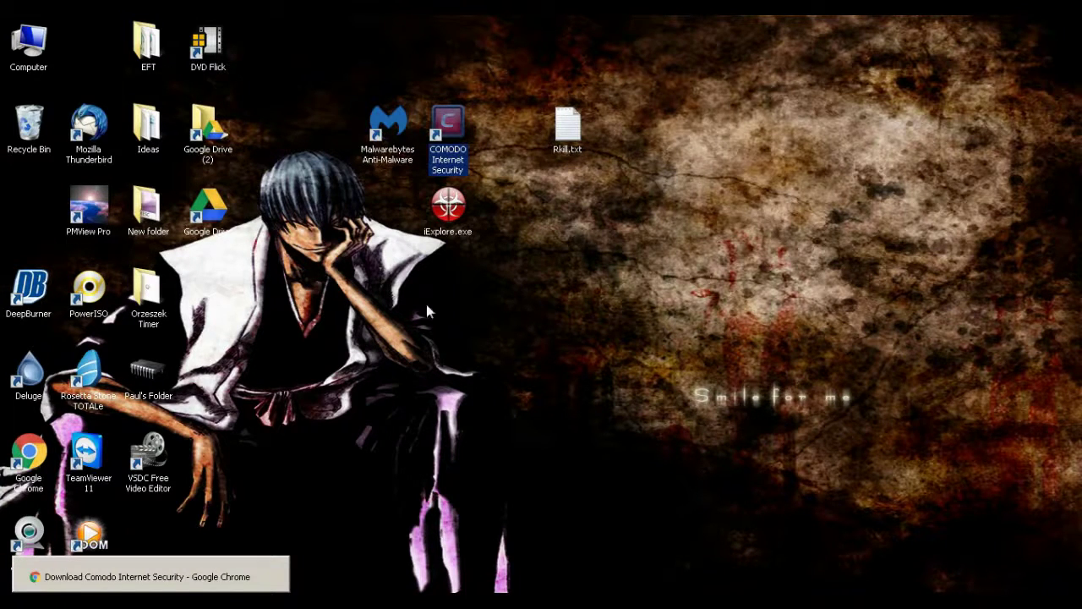
- Clear the desktop icon selection and switch back to the Comodo Internet Security download page in Google Chrome
click(526, 342)
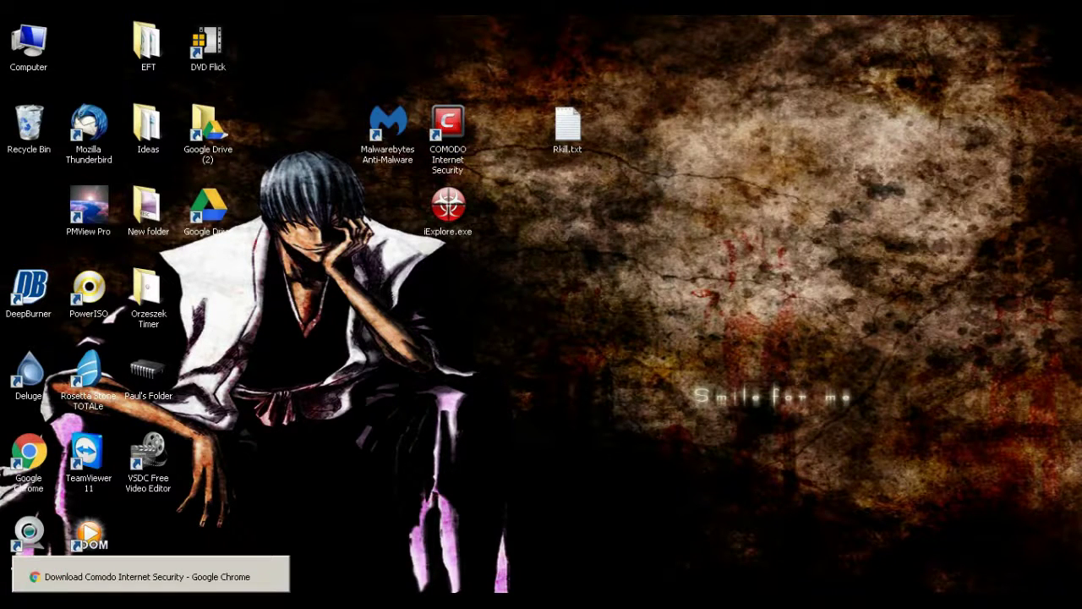
click(51, 602)
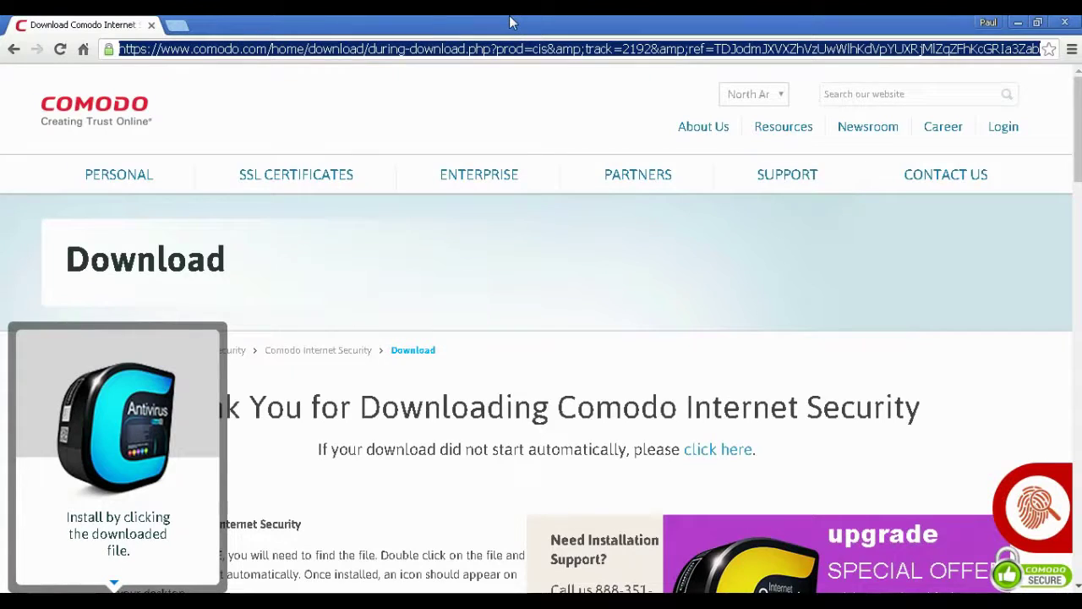